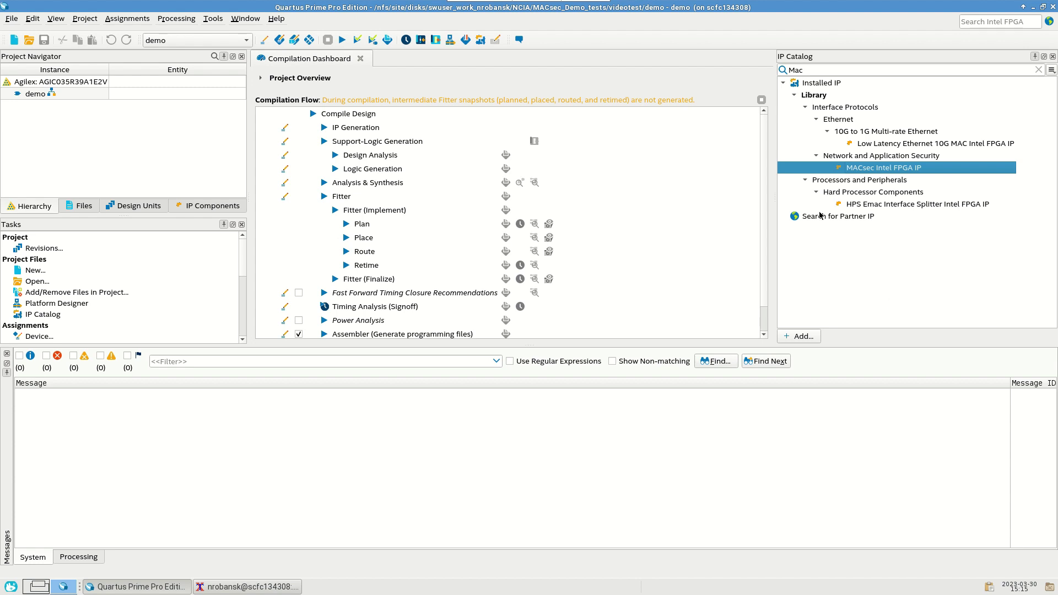
Create a new MACsec Intel FPGA IP variant named demo.ip and enlarge its parameter editor window
double_click(849, 170)
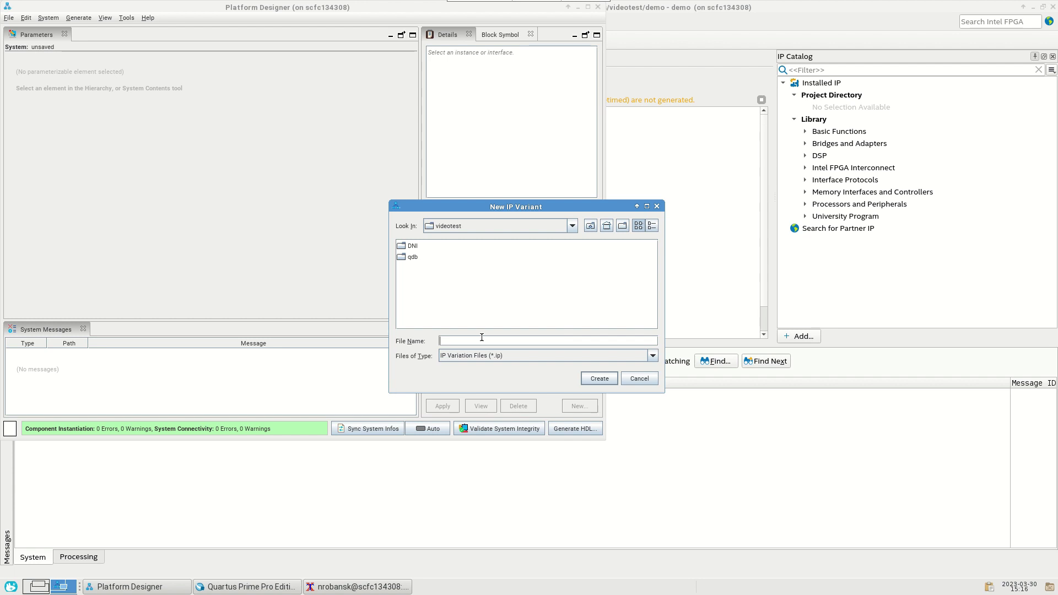
type("demo.ip")
left_click(606, 379)
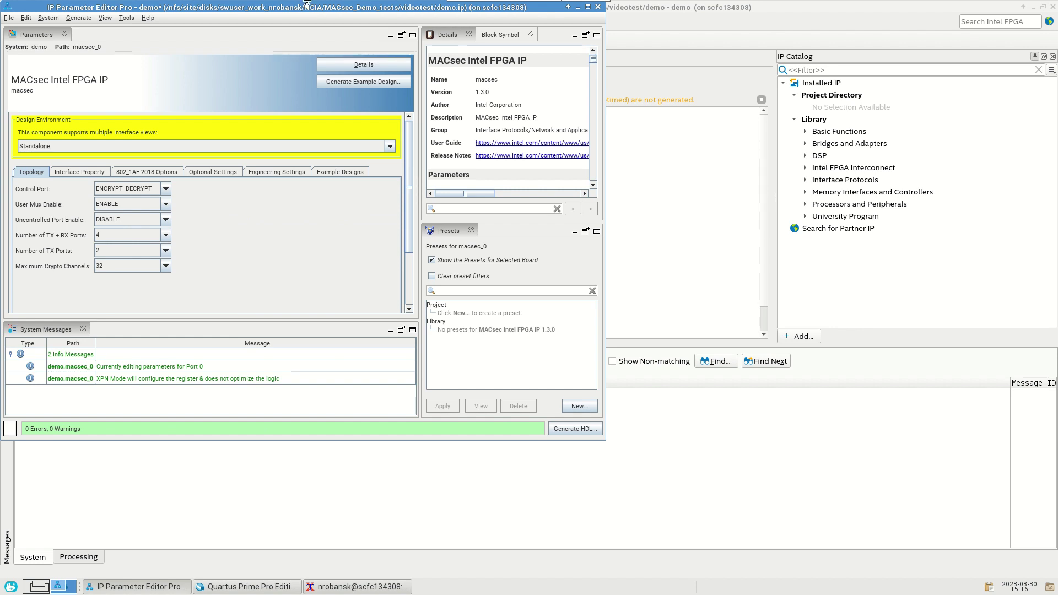
left_click_drag(310, 7, 454, 46)
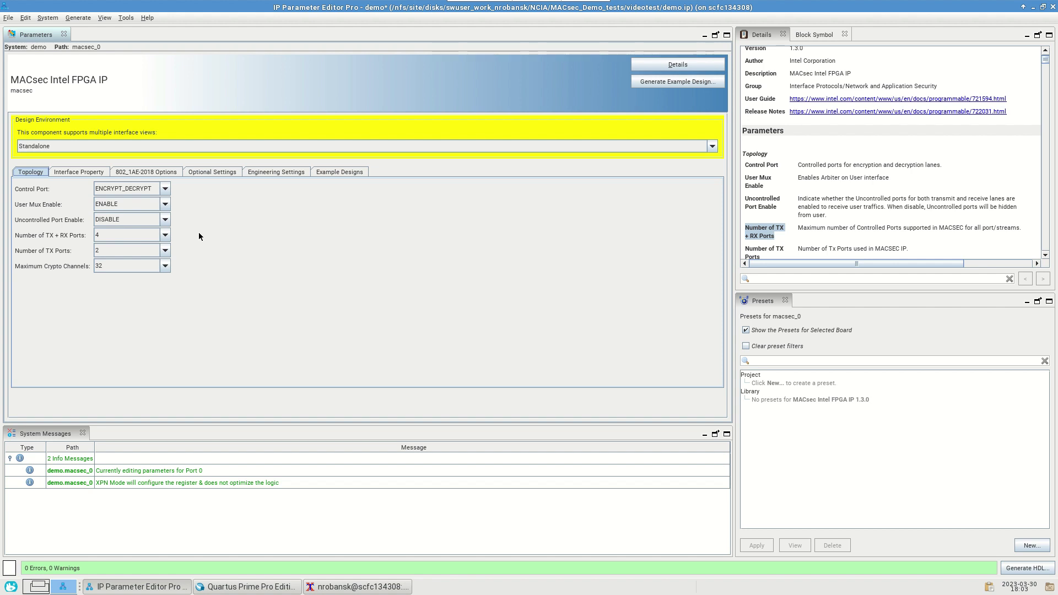
Examine the topology choices for Control Port and Number of TX + RX Ports without changing them
left_click(144, 191)
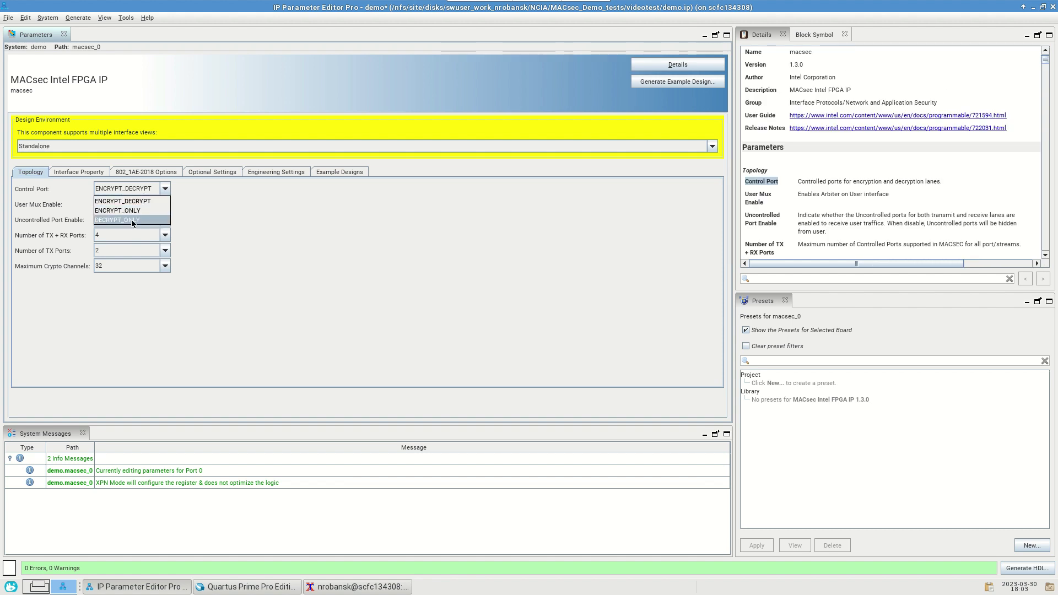
left_click(276, 220)
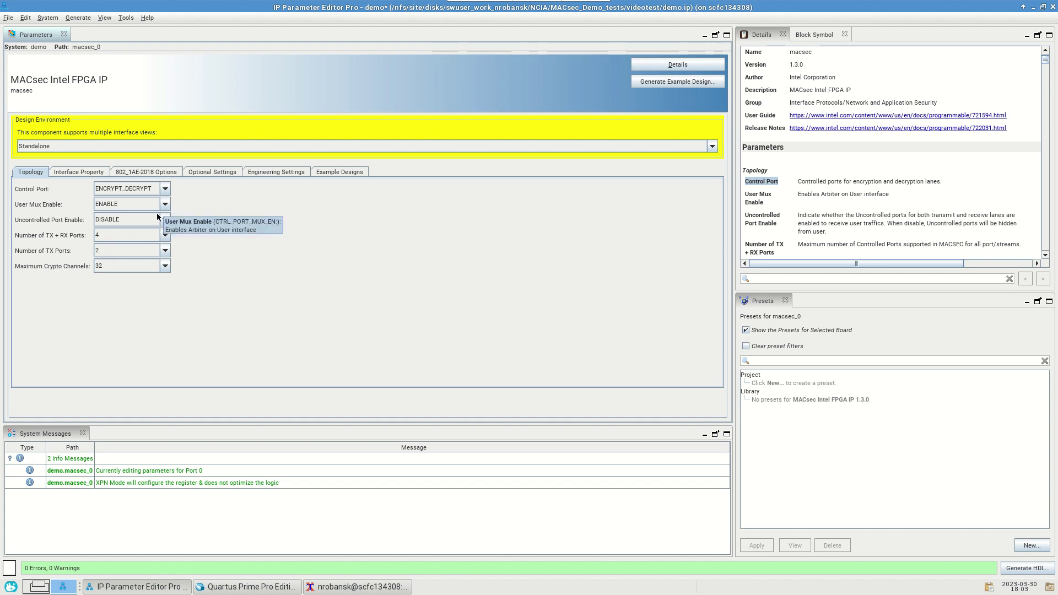
left_click(147, 237)
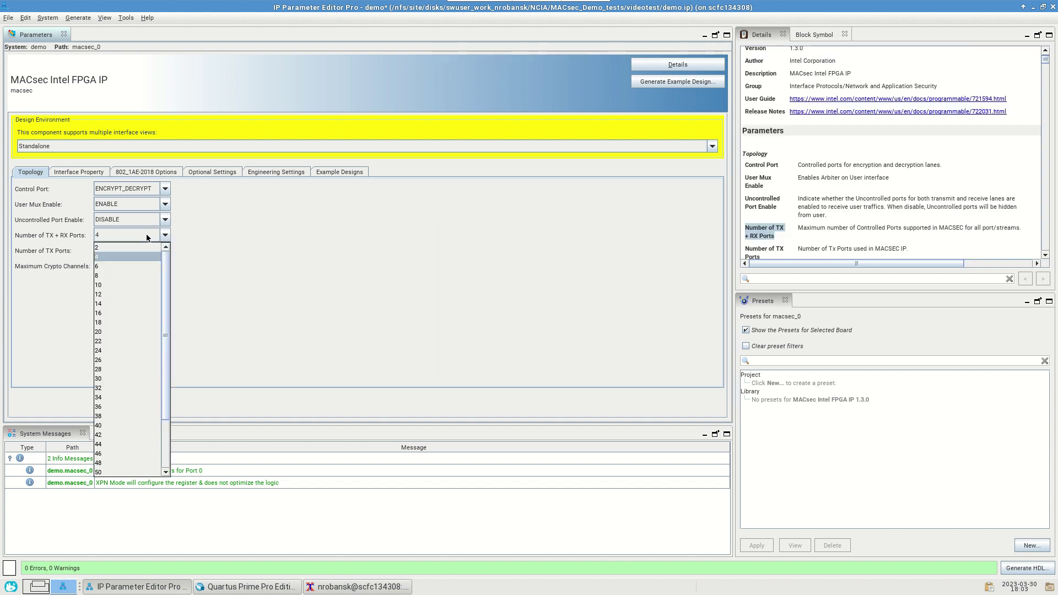
left_click(146, 237)
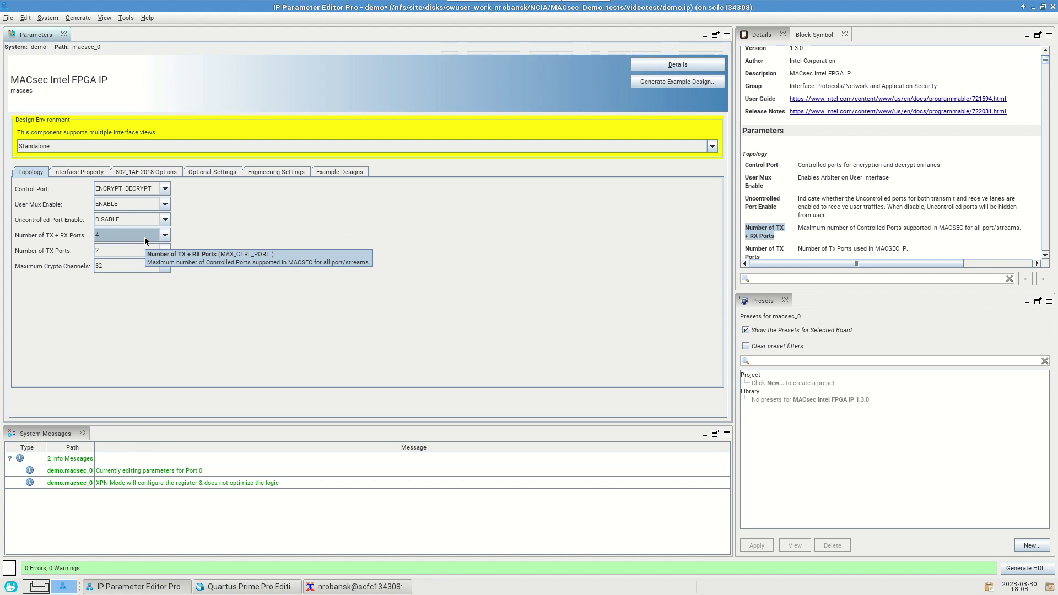
Try 6 as the Number of TX + RX Ports, check the TX port choices, and return the value to 4
left_click(145, 238)
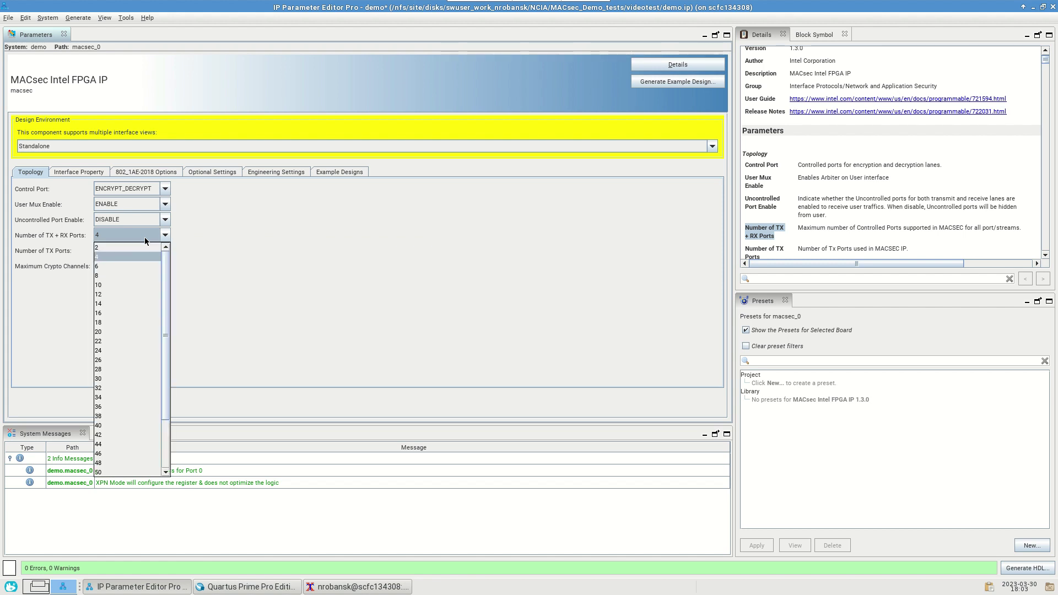
left_click(118, 266)
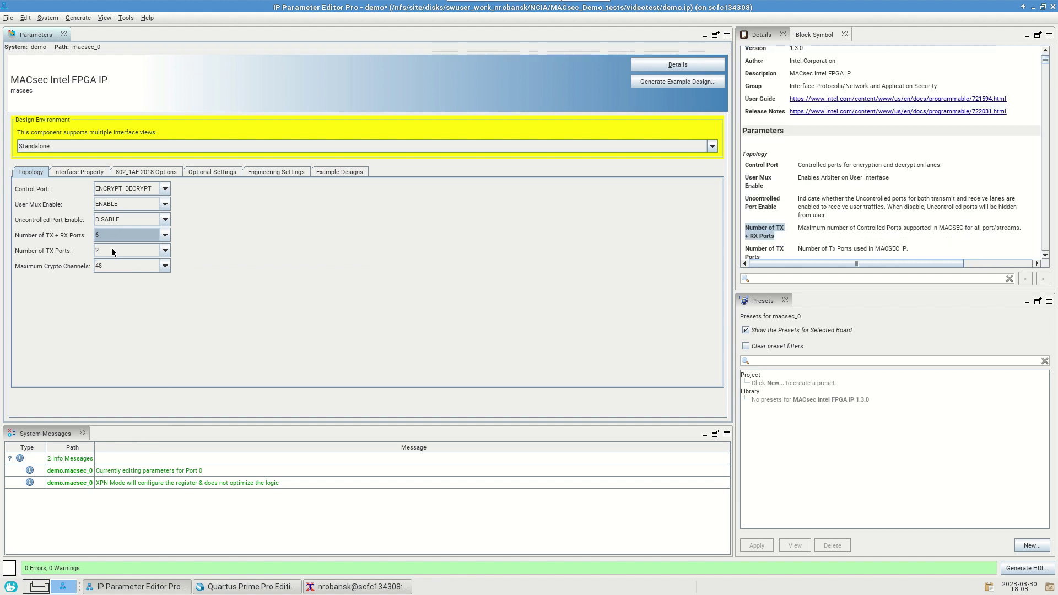
left_click(113, 251)
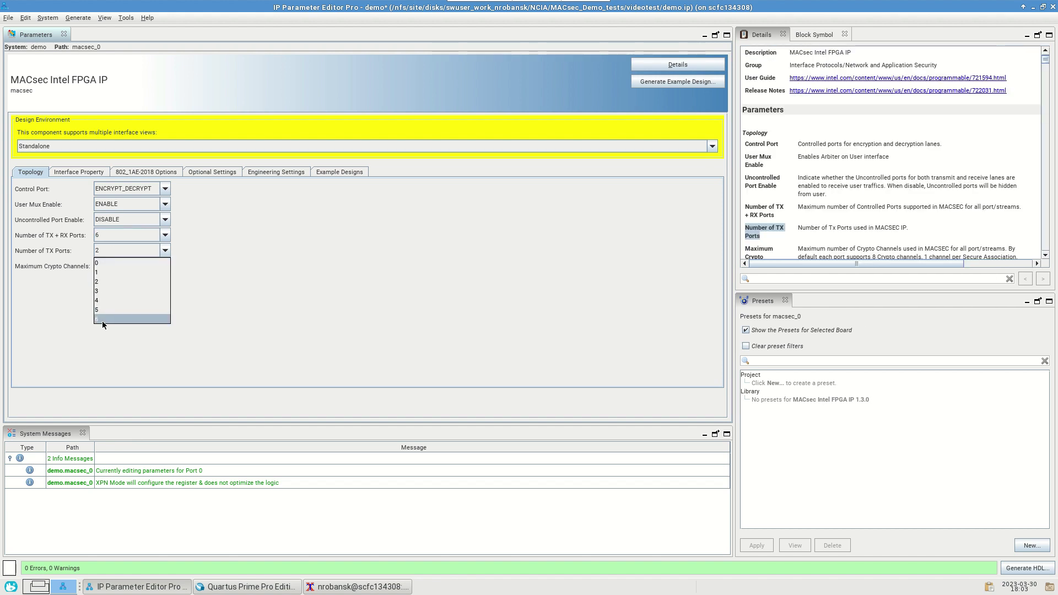
left_click(110, 236)
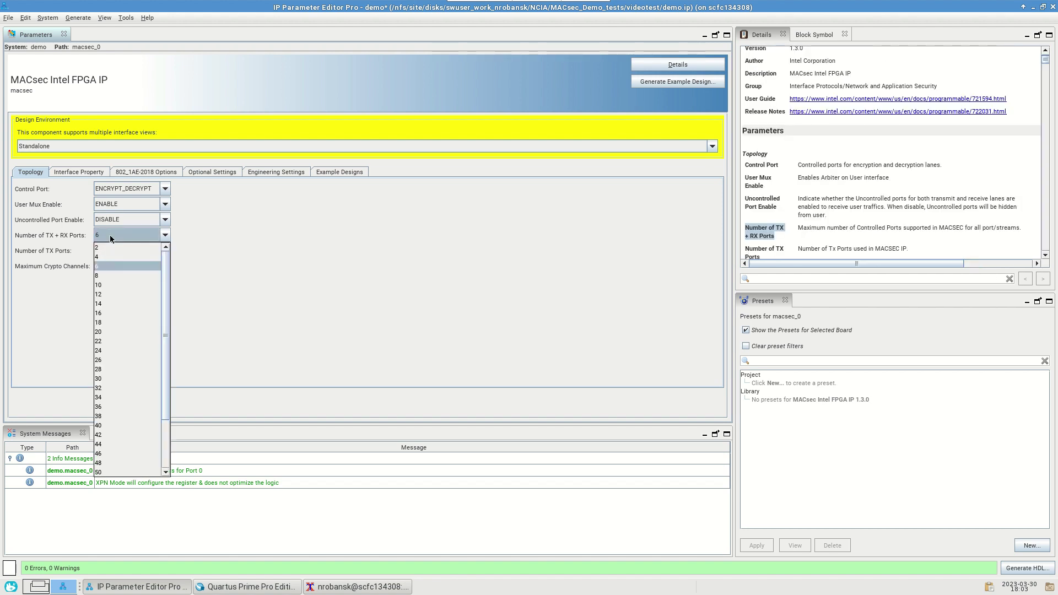
left_click(101, 257)
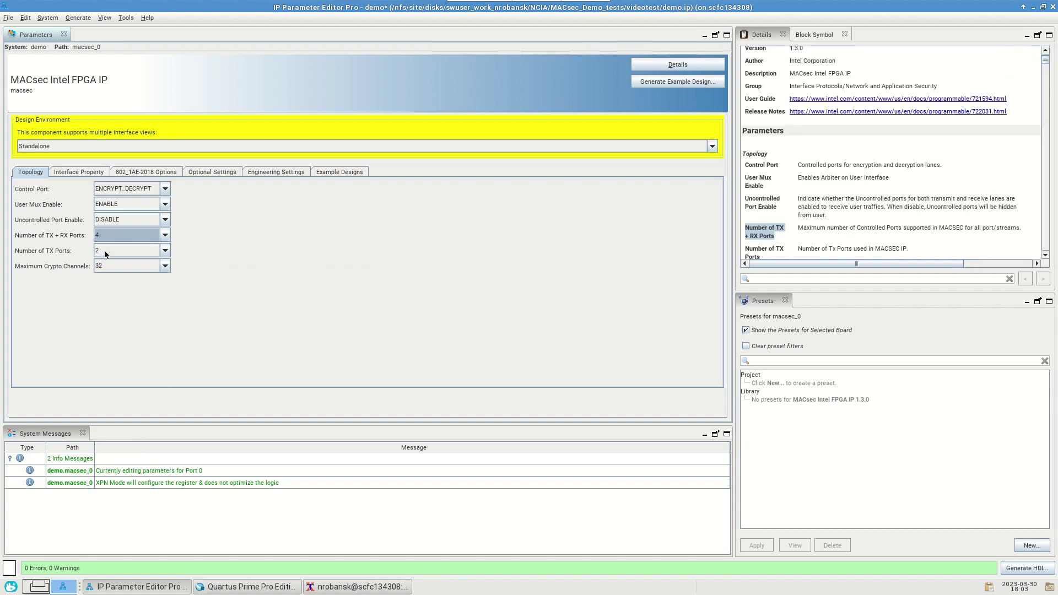
Examine the topology choices for Number of TX Ports and Maximum Crypto Channels
left_click(105, 250)
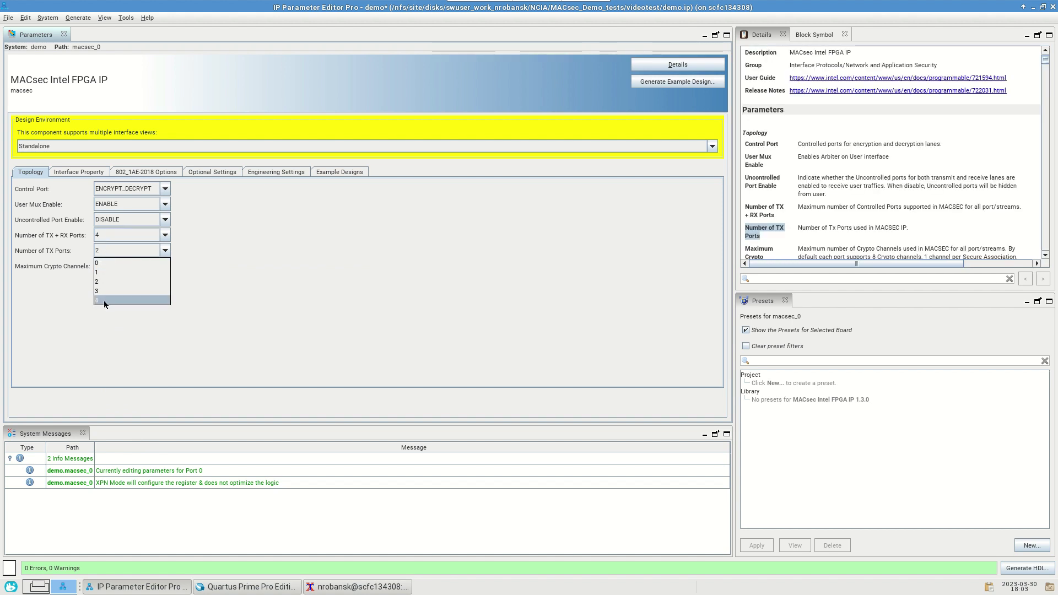
left_click(271, 235)
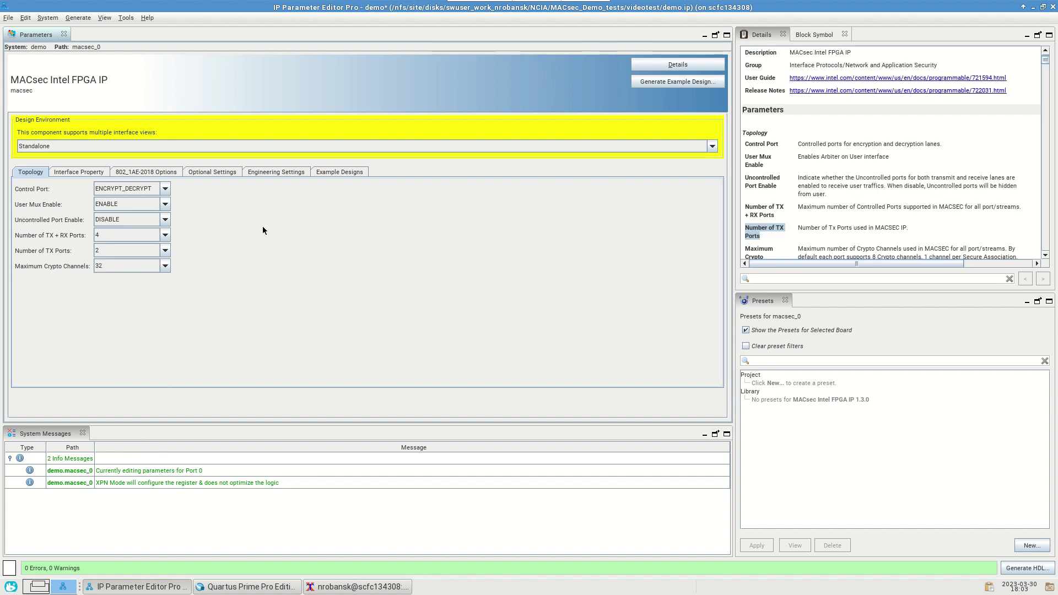
left_click(125, 269)
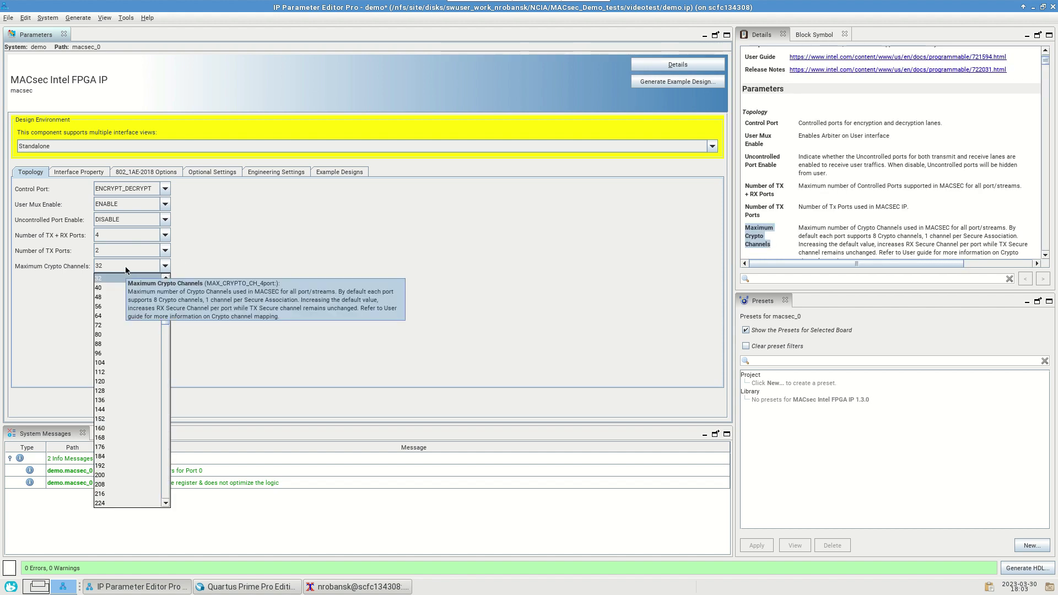
left_click(191, 263)
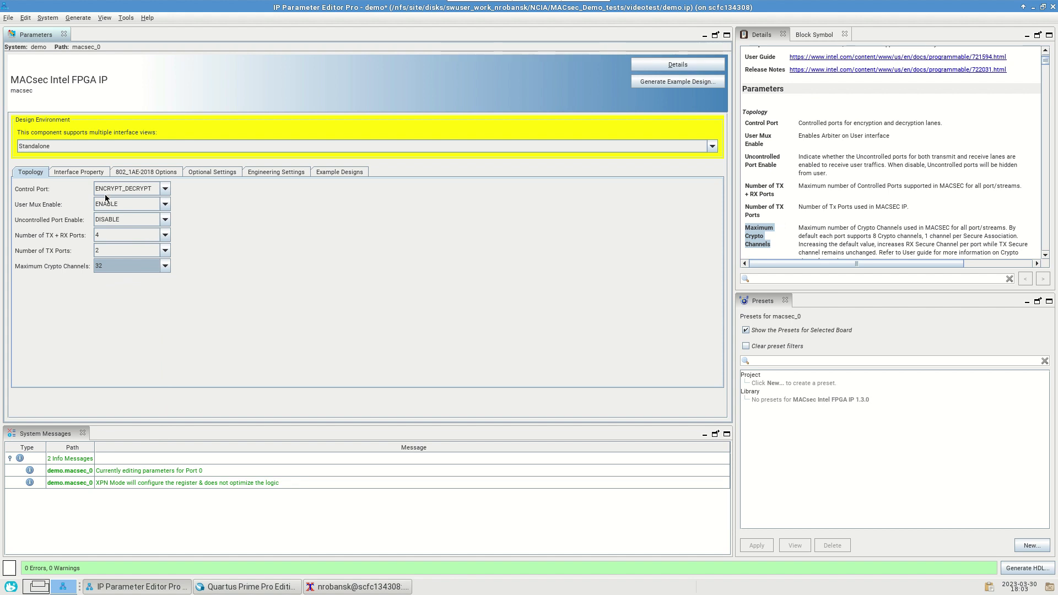
Examine the interface property choices for Select Port, User Data Width, Port Data Width and Arbiter Ready Latency
left_click(80, 173)
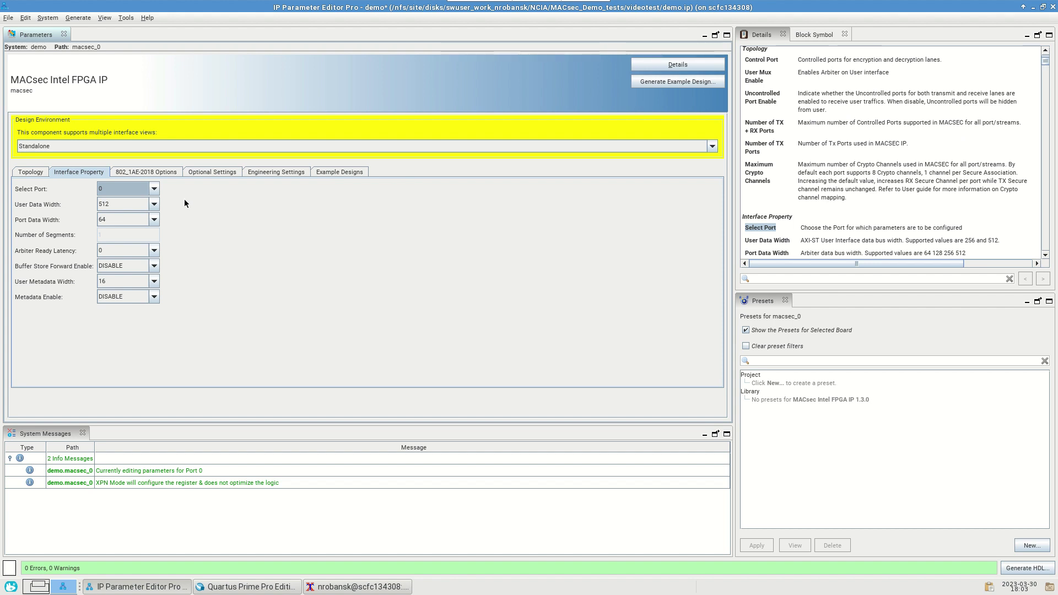
left_click(137, 191)
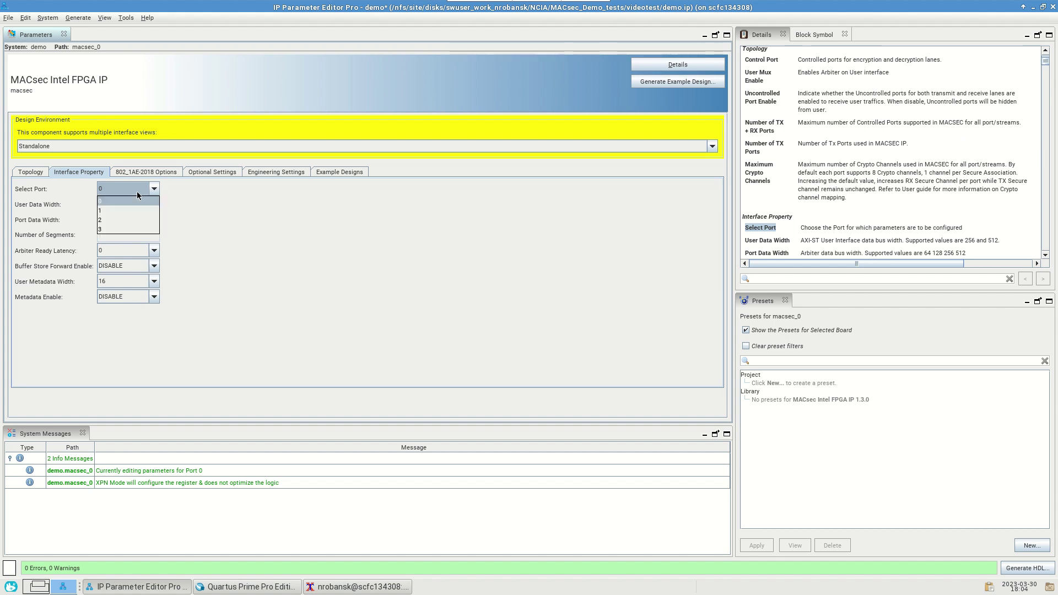
left_click(137, 190)
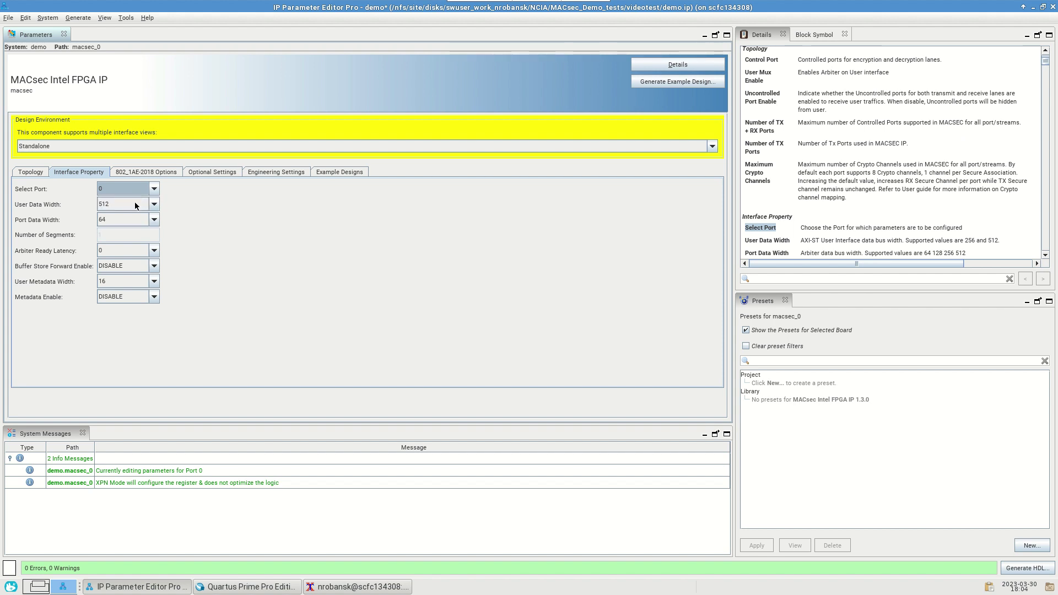
left_click(136, 205)
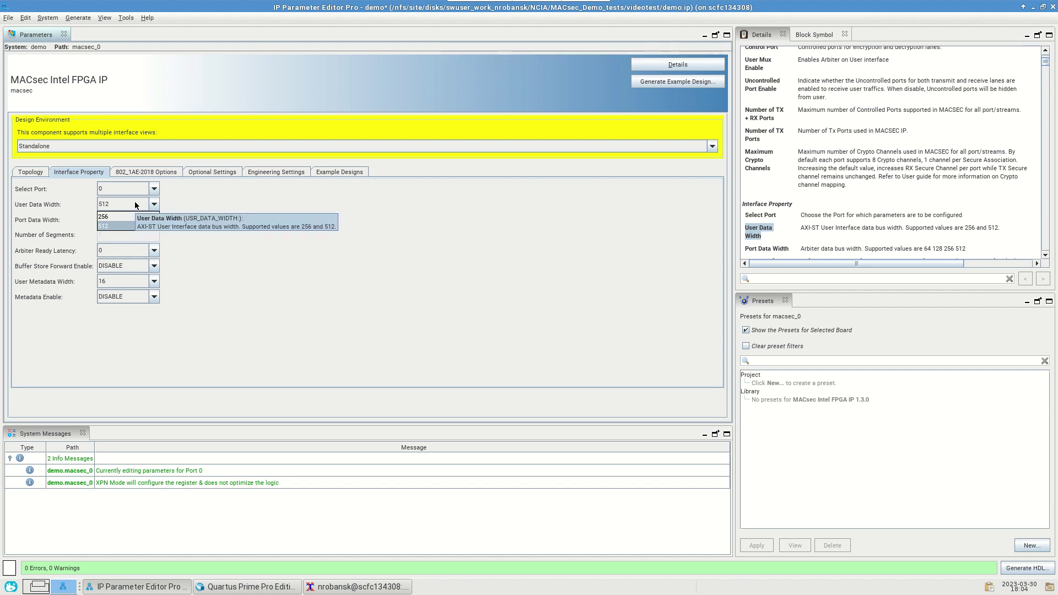
left_click(135, 205)
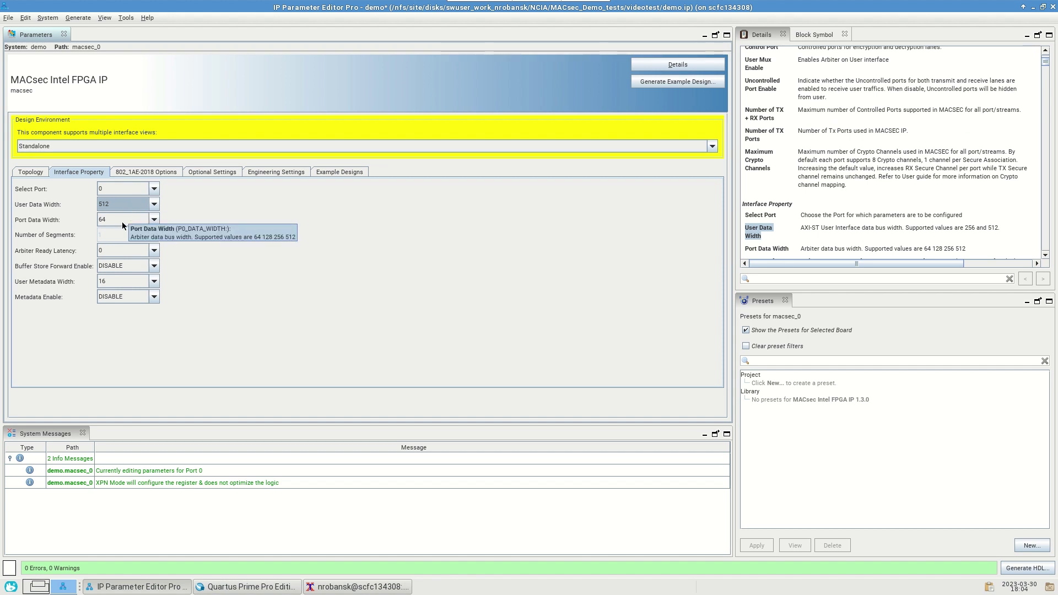
left_click(122, 221)
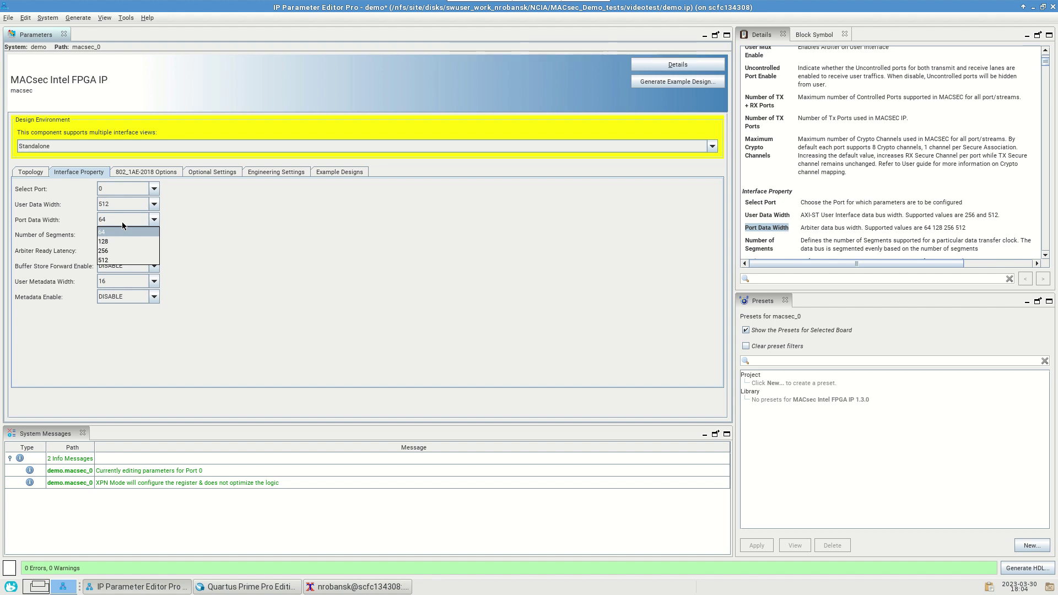
left_click(123, 223)
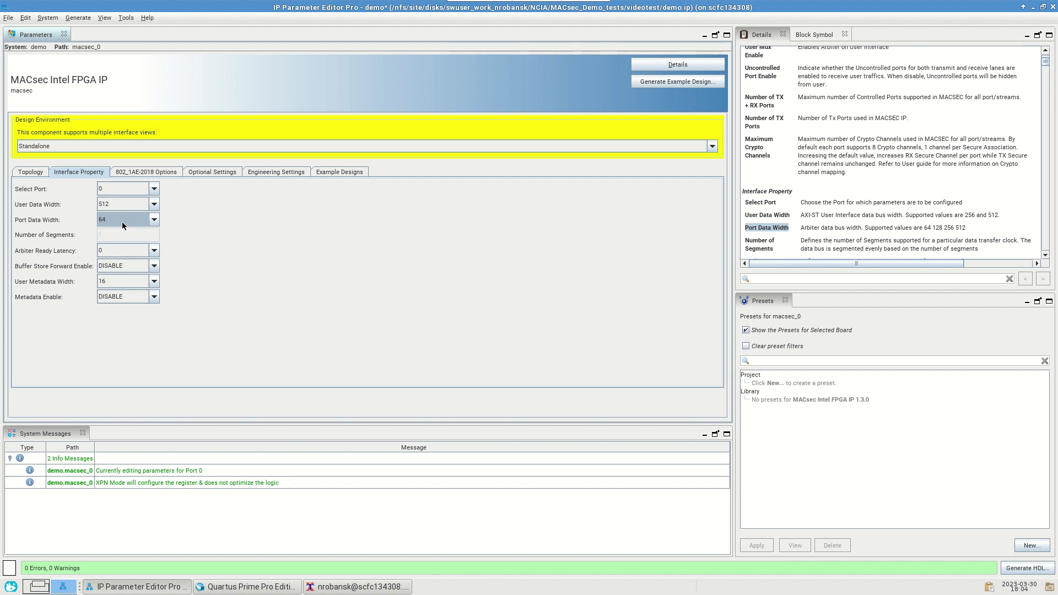
left_click(115, 250)
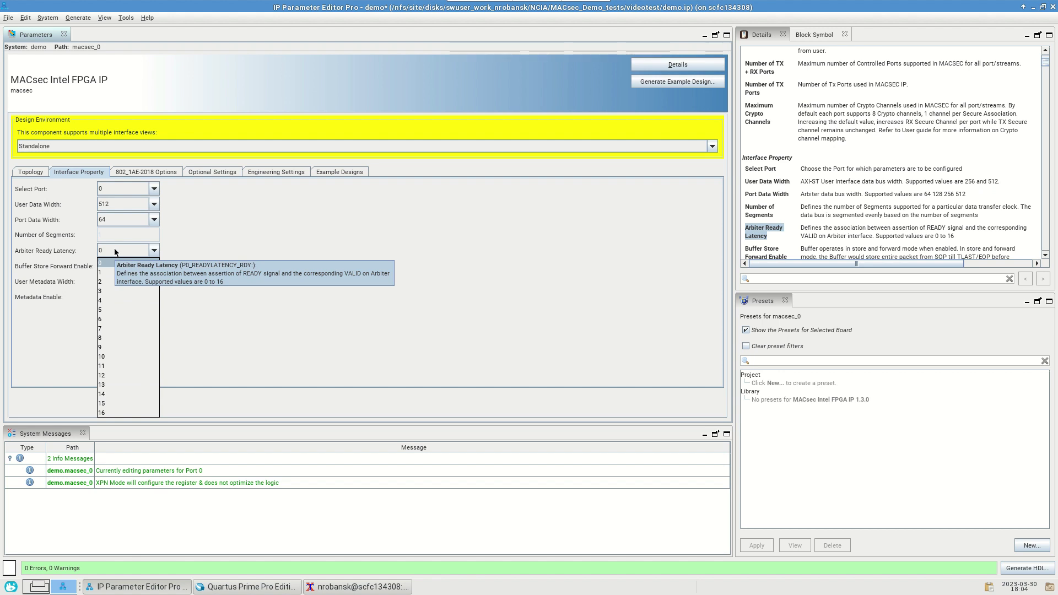
left_click(114, 251)
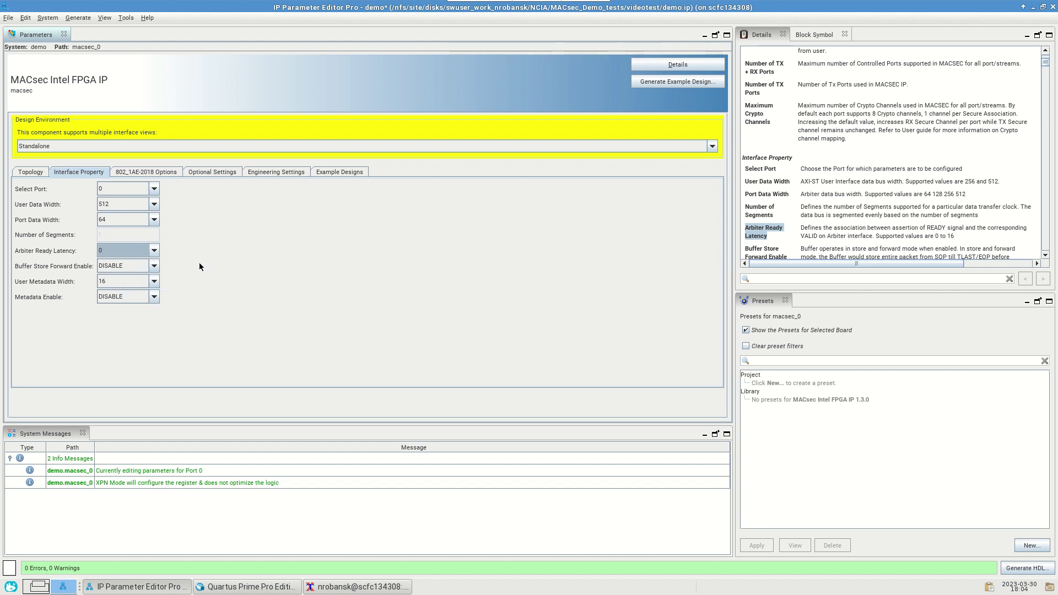
Examine the 802_1AE-2018 choices for Port VLAN Clear, Validate Frames, Protect Frames, Replay Protect and XPN Mode
left_click(150, 173)
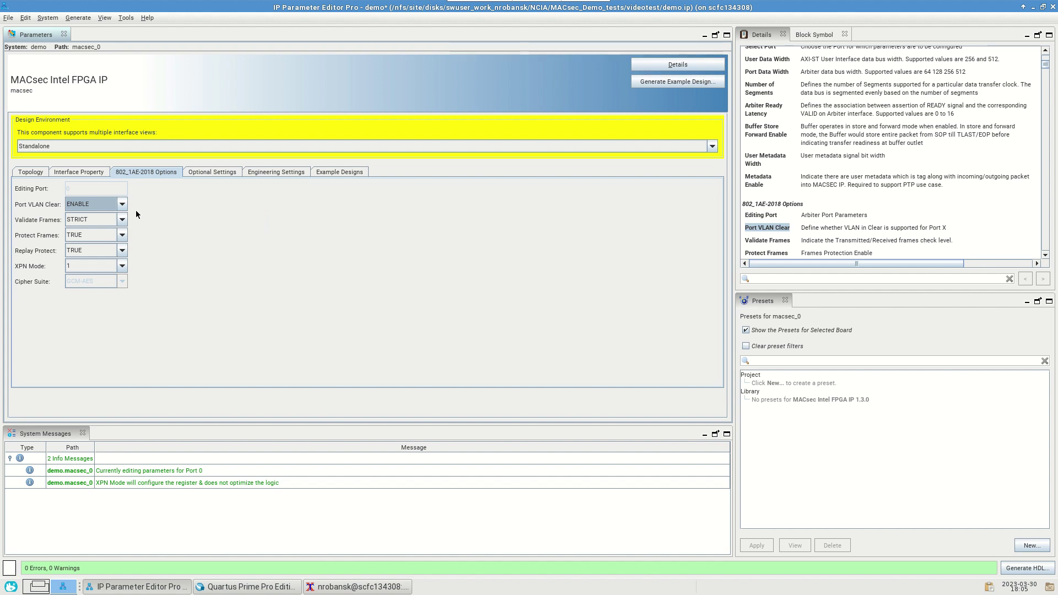
left_click(102, 205)
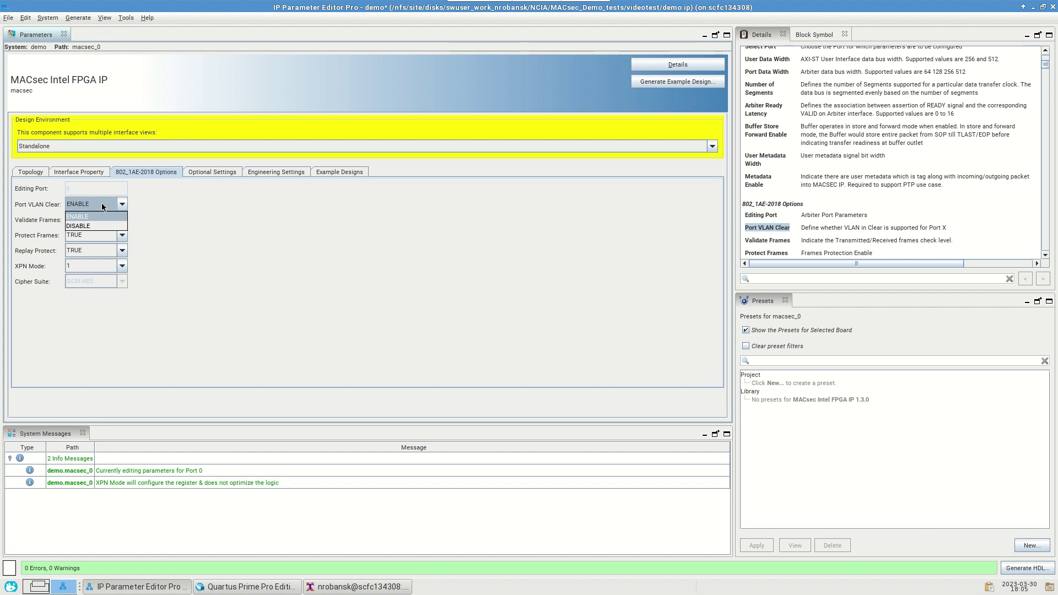
left_click(101, 207)
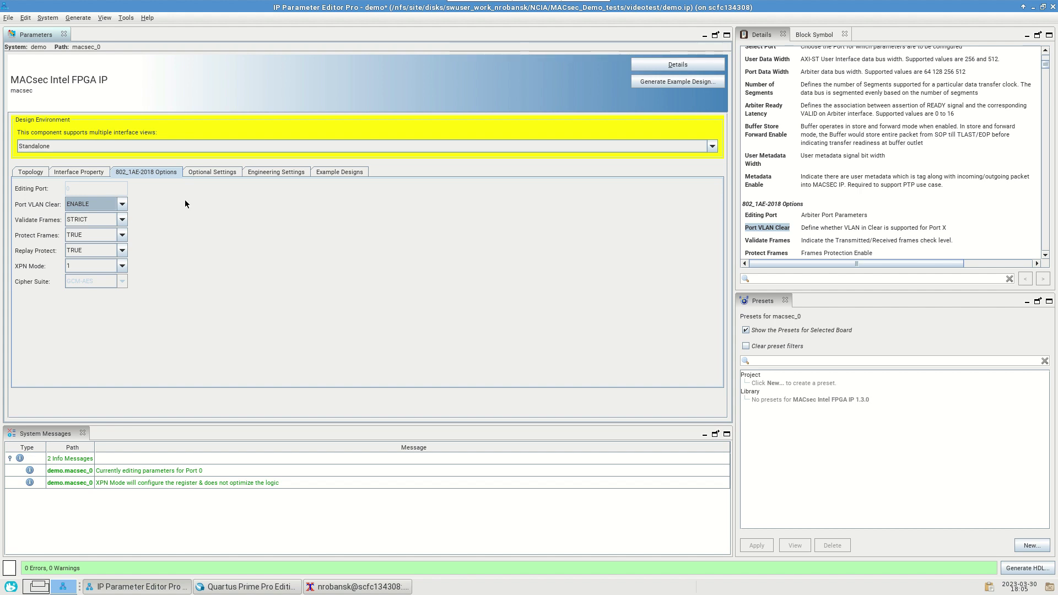
left_click(111, 220)
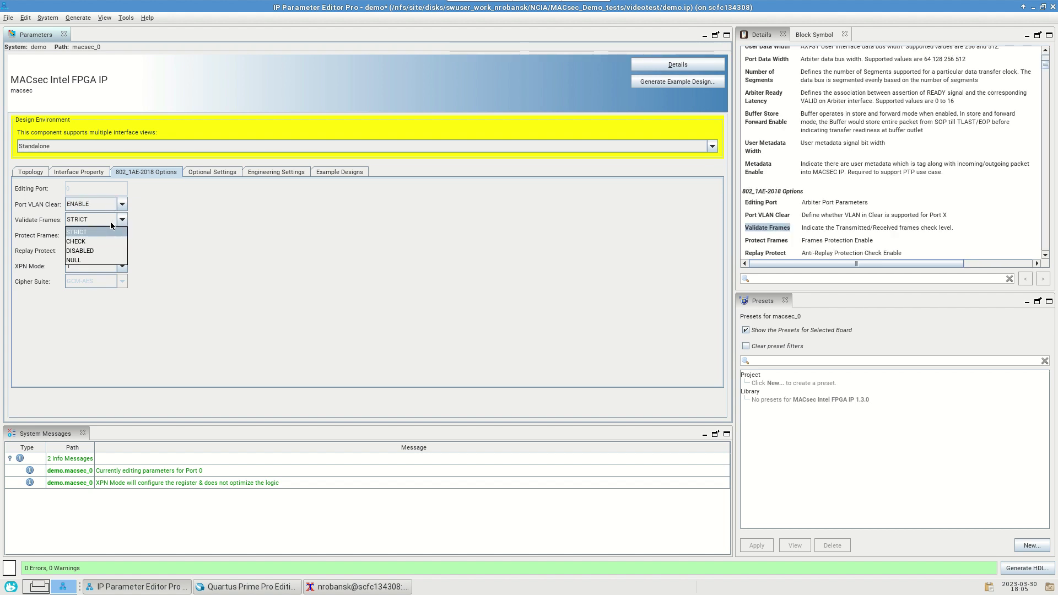
left_click(172, 221)
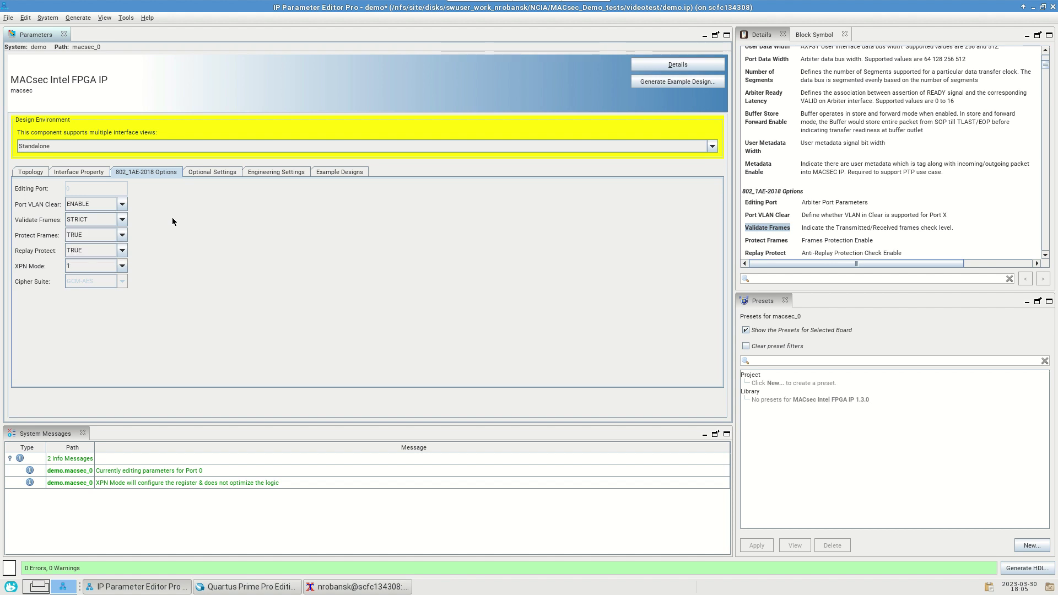
left_click(110, 234)
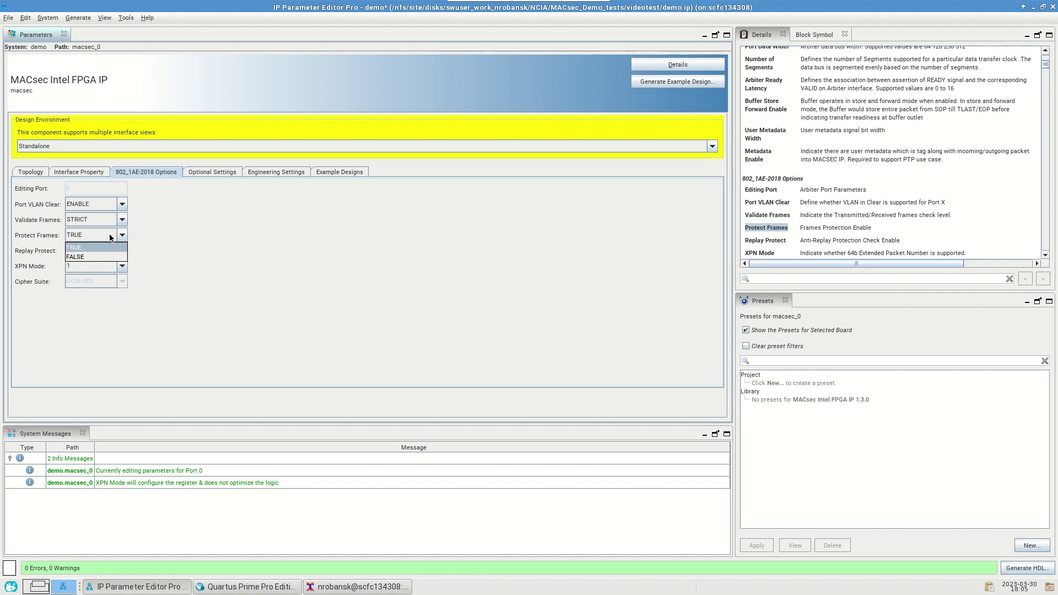
left_click(141, 234)
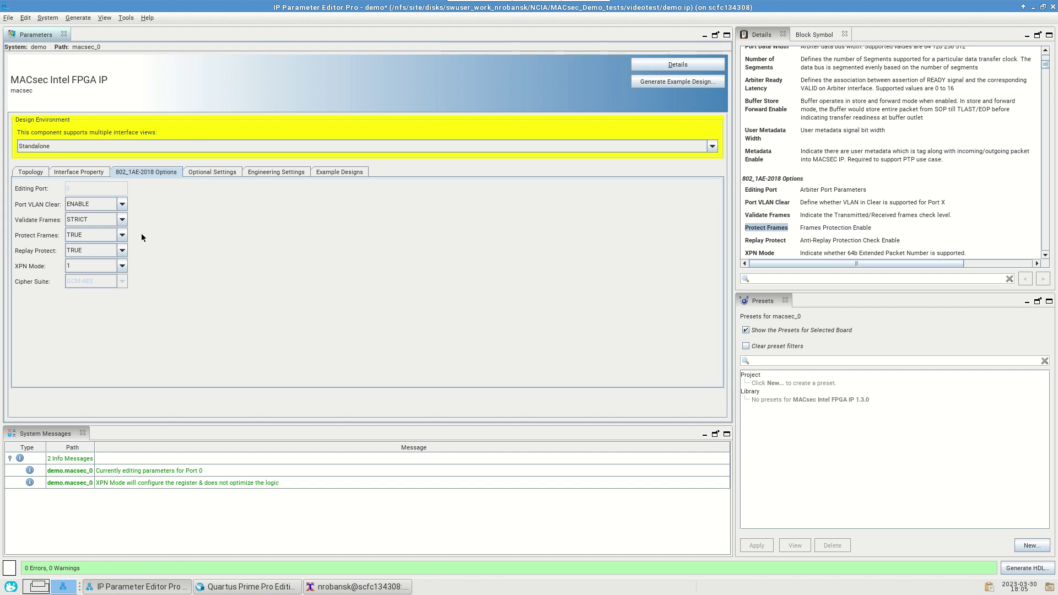
left_click(103, 250)
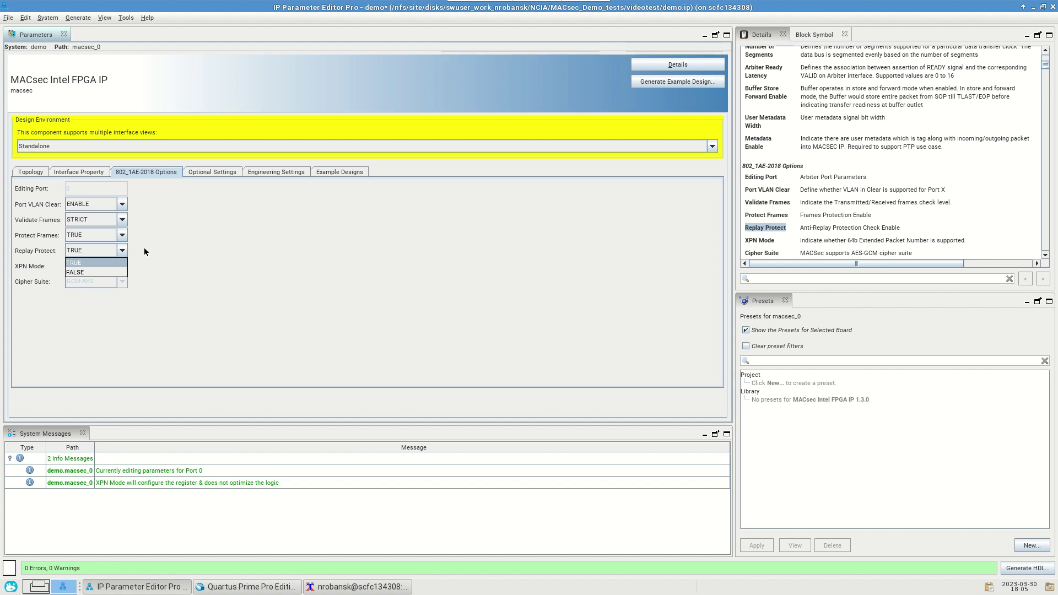
left_click(144, 247)
left_click(99, 267)
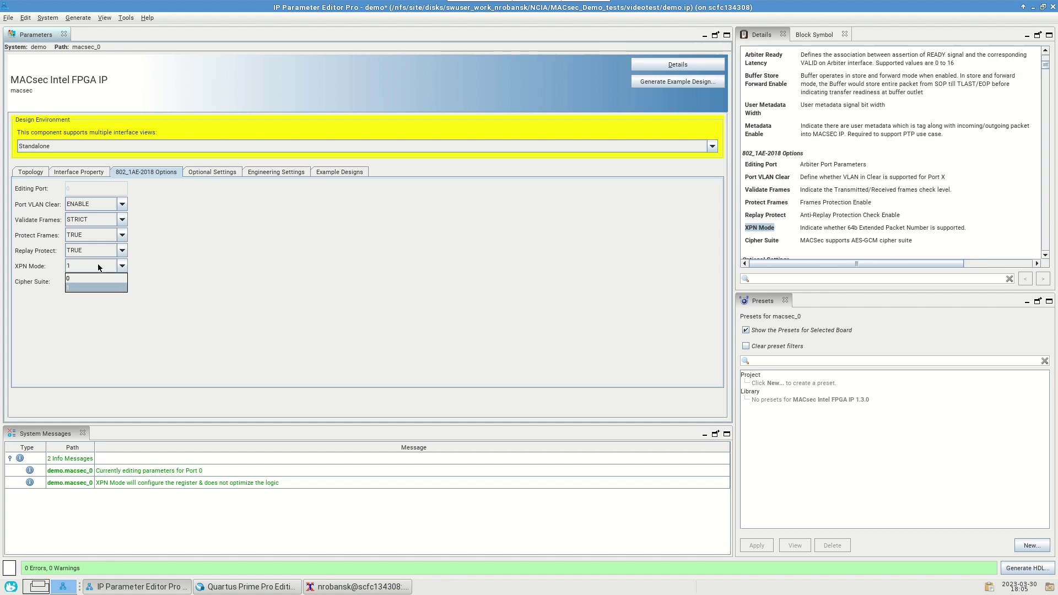
left_click(158, 266)
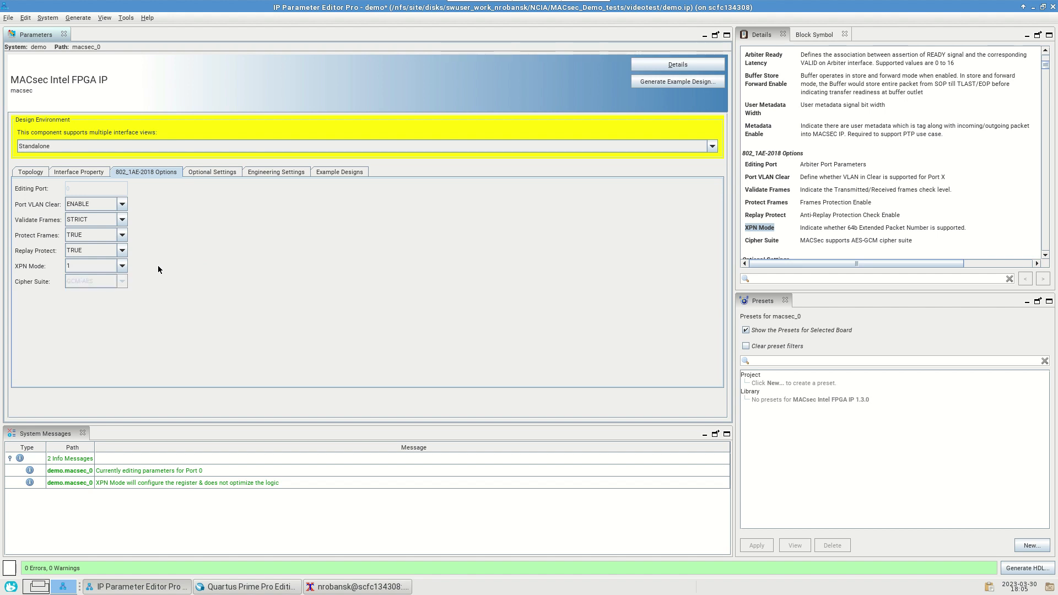
Examine the Optional Settings choices for SADB TX STATS DEBUG EN, SADB RX STATS DEBUG EN and User Port Multi
left_click(215, 173)
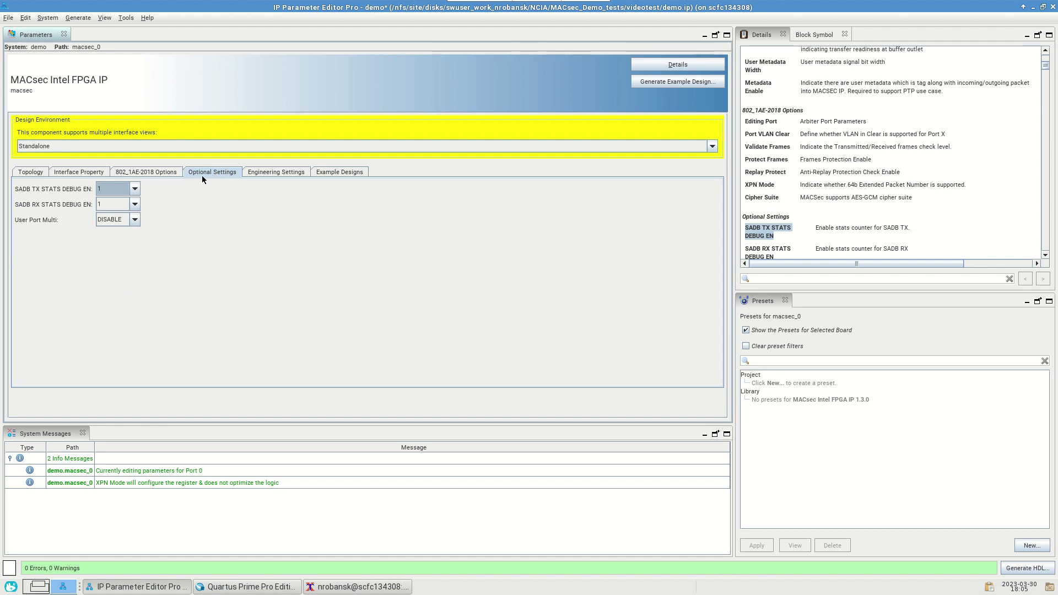
left_click(132, 189)
left_click(155, 211)
left_click(122, 205)
left_click(157, 213)
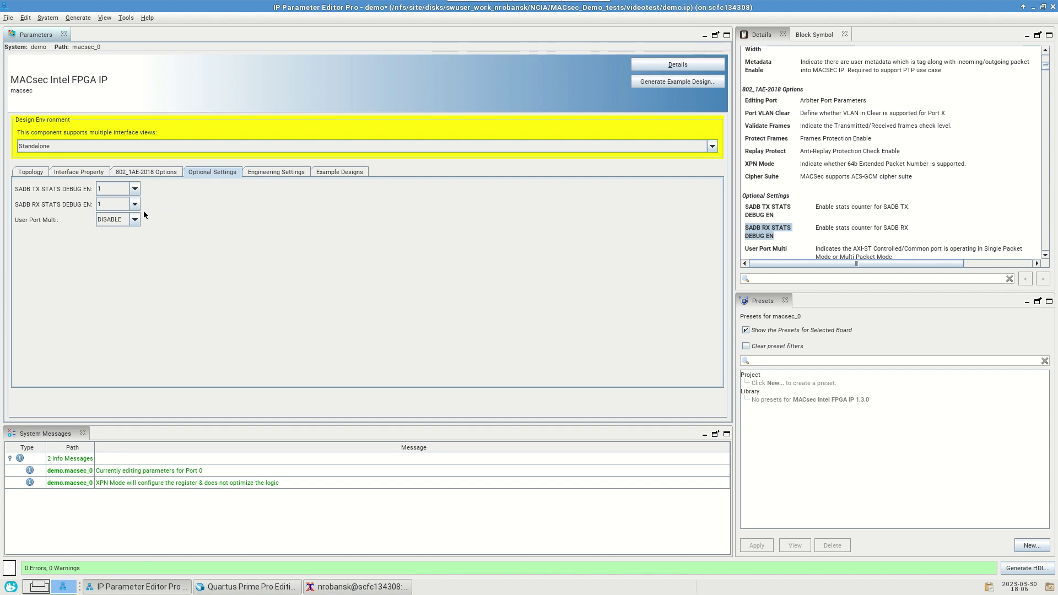
left_click(115, 220)
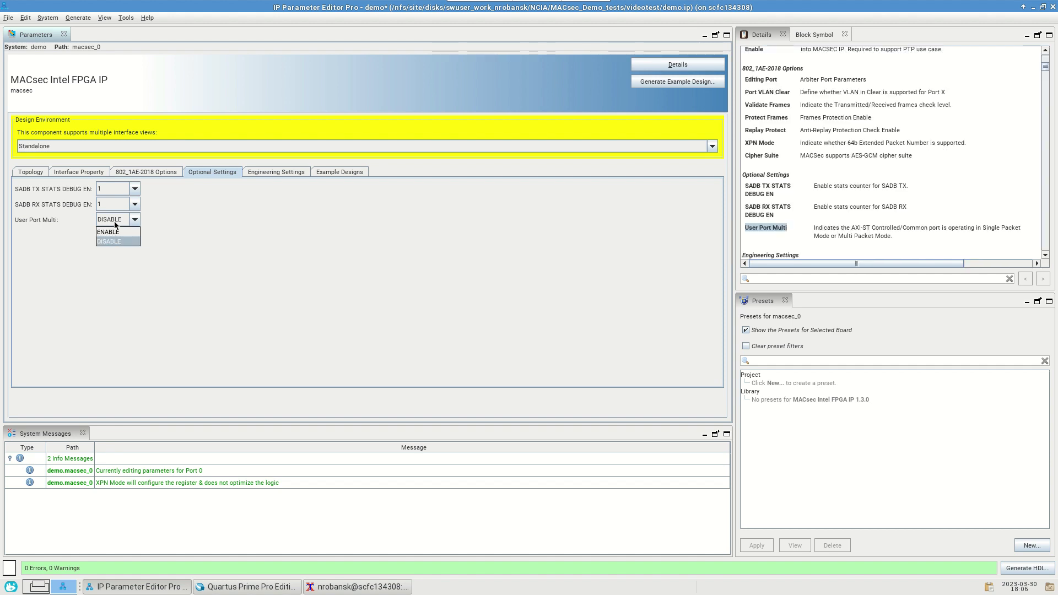
left_click(114, 223)
Check the supported example design parameters, and set Number of TX + RX Ports to 2 and Number of TX Ports to 1
left_click(341, 173)
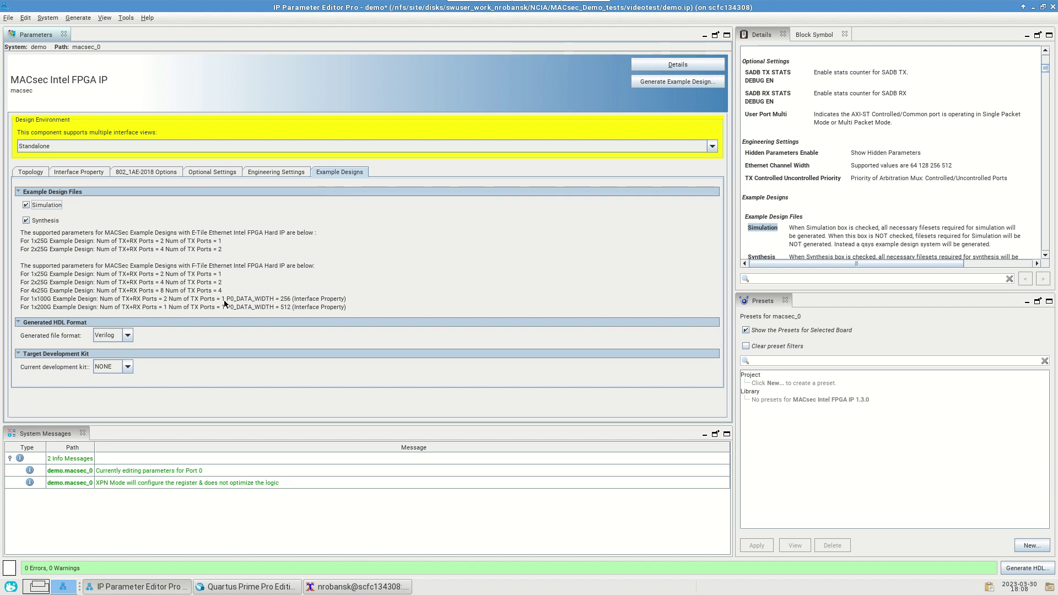
left_click(34, 173)
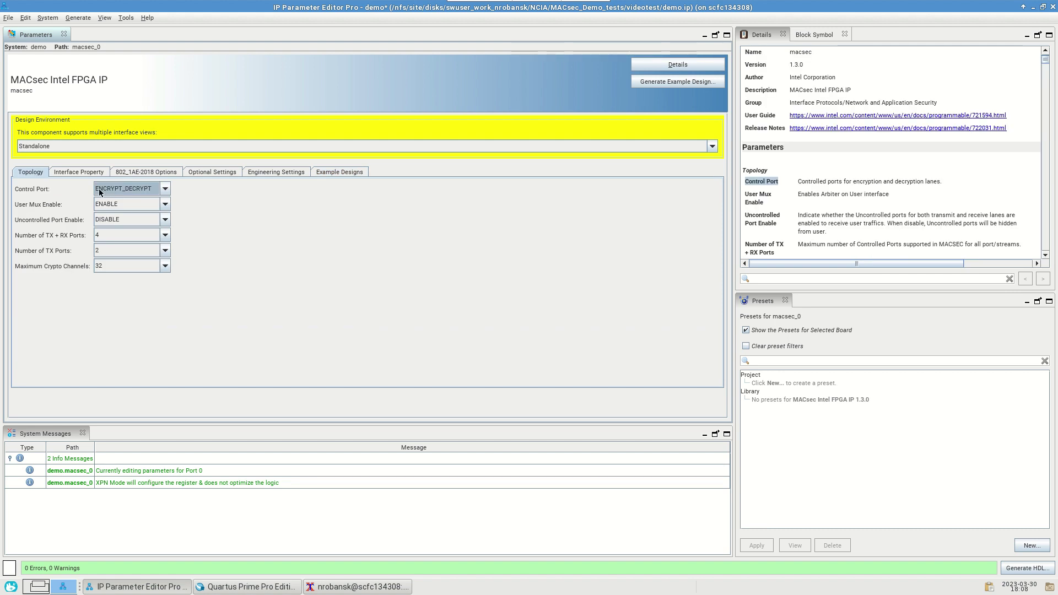
left_click(120, 237)
left_click(116, 252)
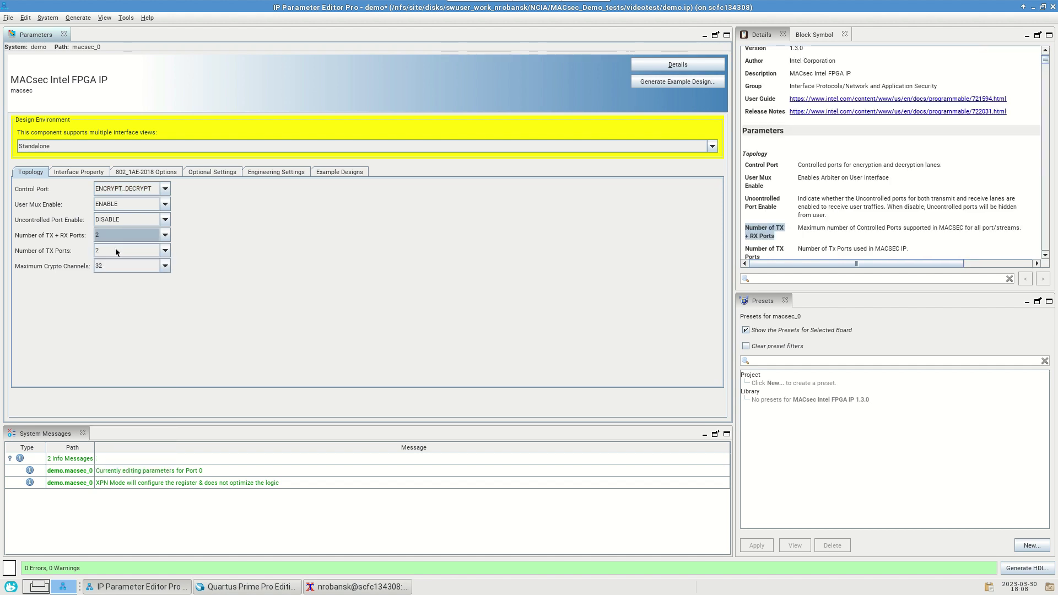
left_click(114, 252)
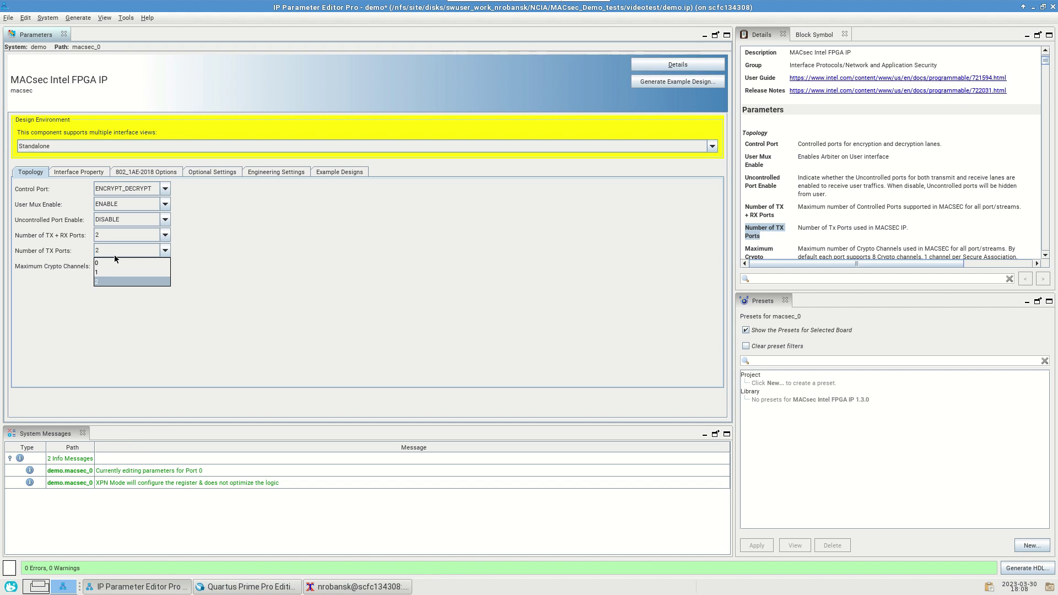
left_click(105, 270)
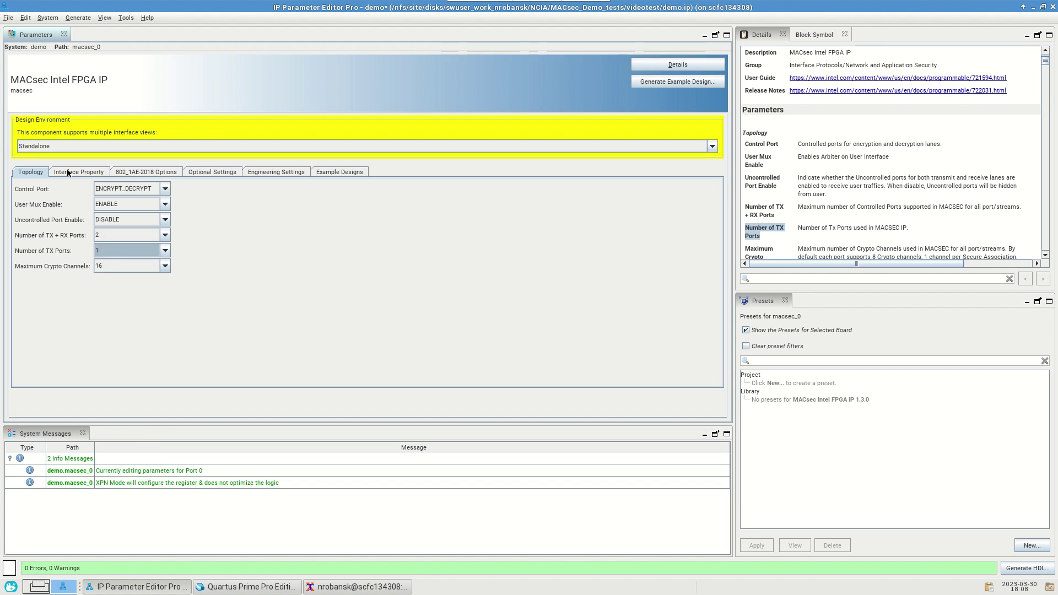
Choose 256 as the Port Data Width for port 0 in the interface properties
left_click(70, 173)
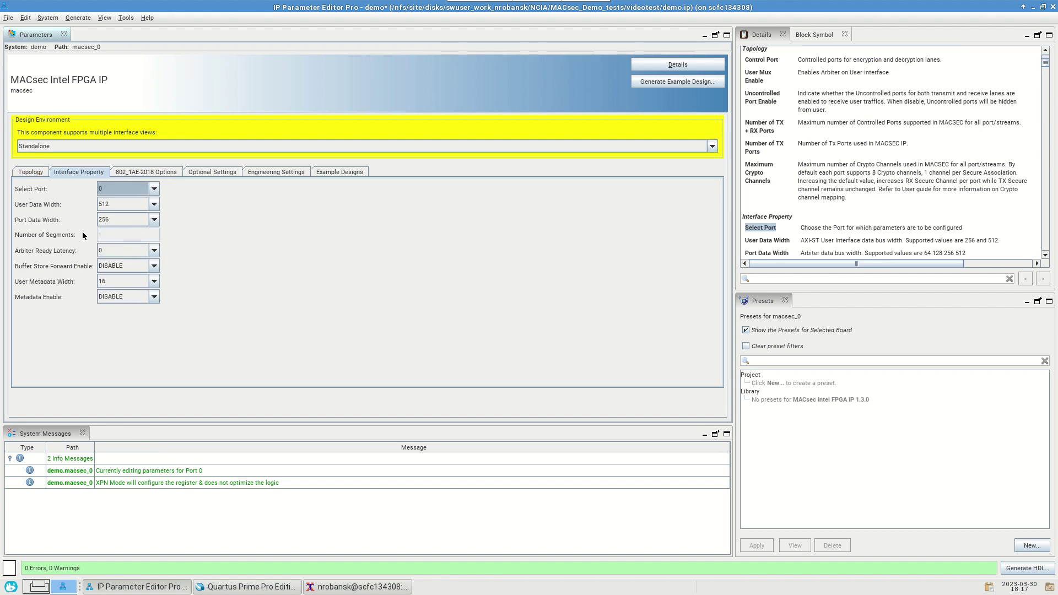
left_click(127, 220)
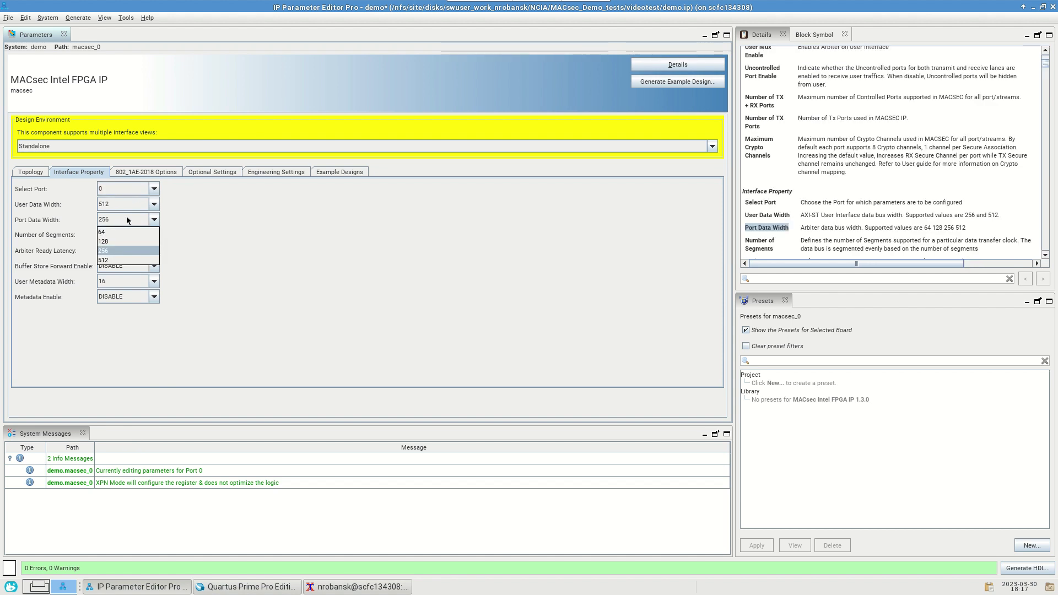
left_click(114, 250)
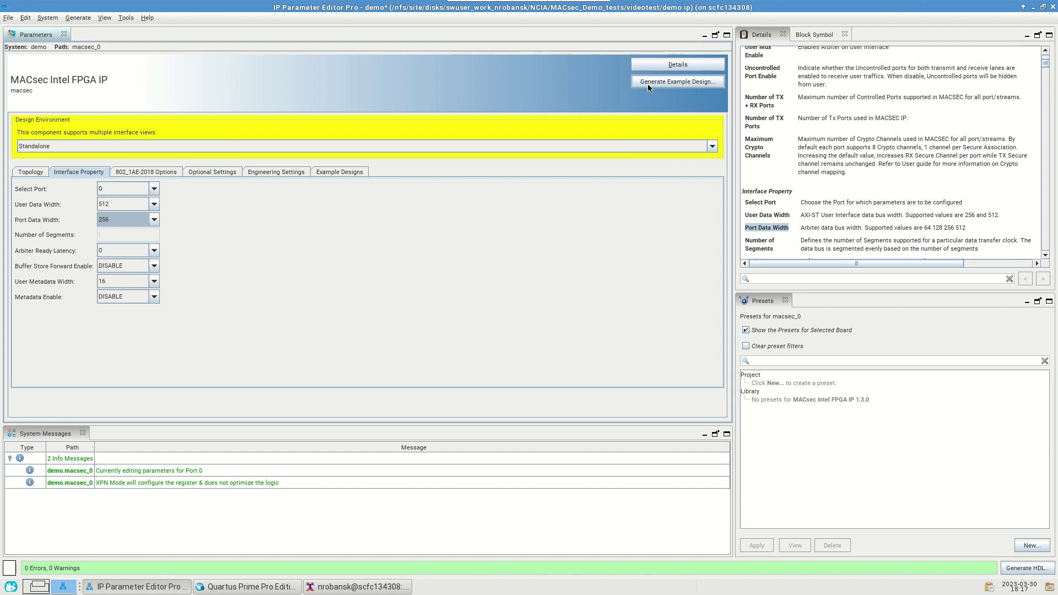
Generate the example design in the proposed macsec_0_example_design directory and dismiss the completion report
left_click(676, 82)
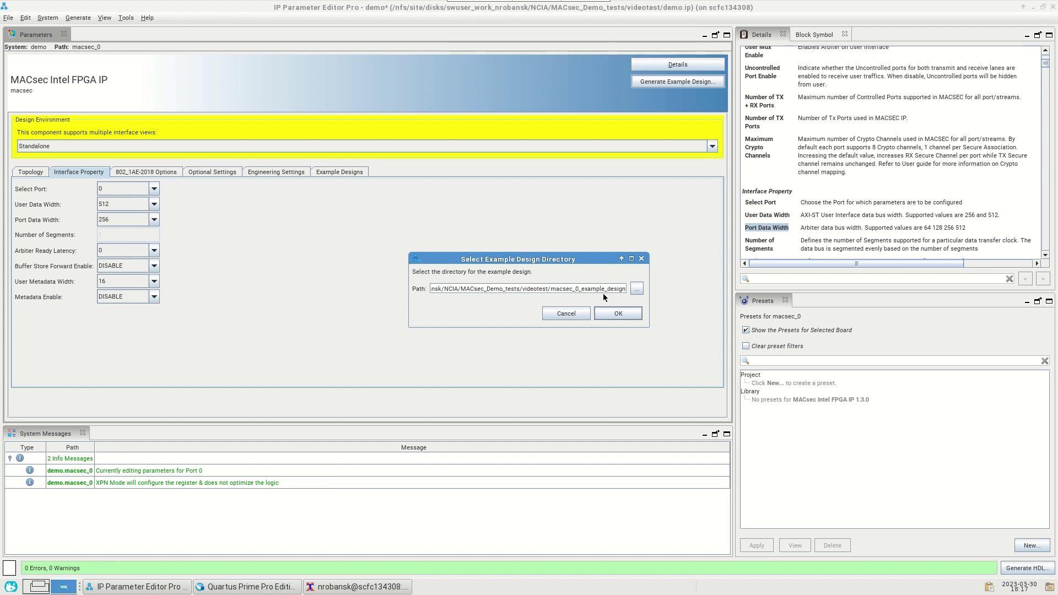
left_click(612, 317)
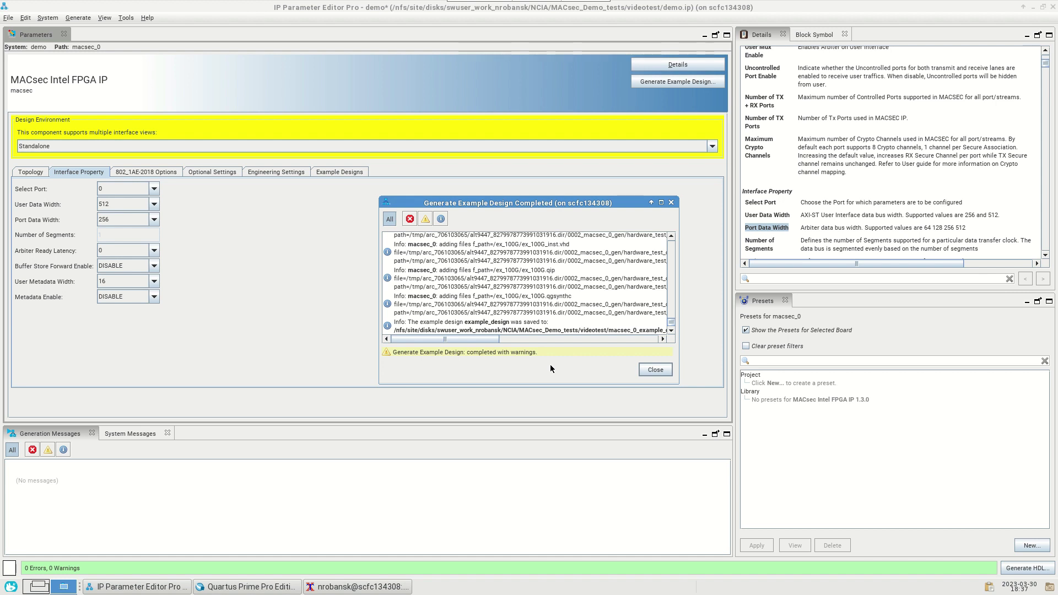
left_click(661, 372)
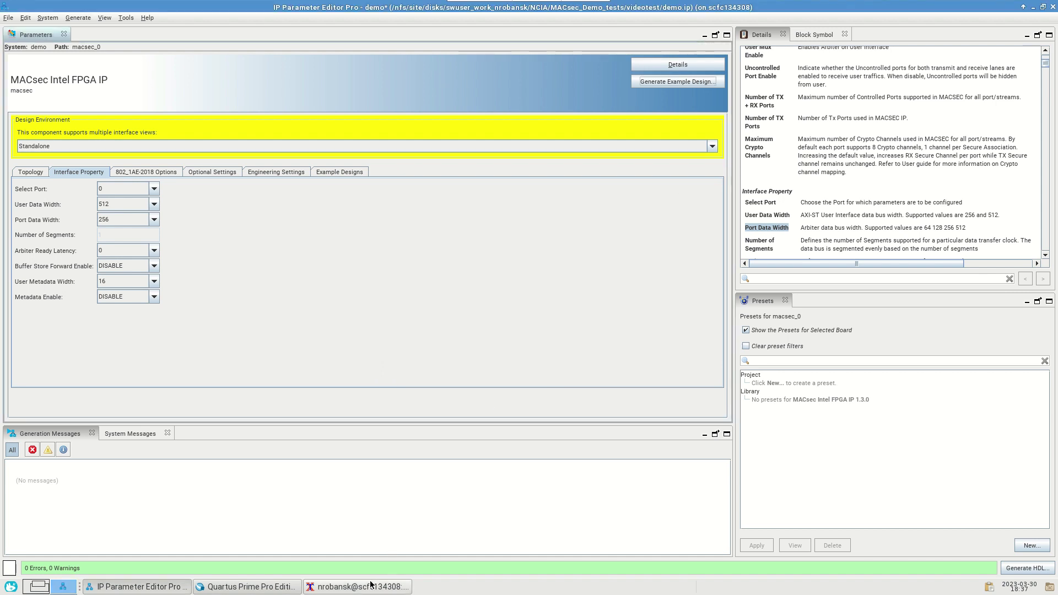
Switch to the terminal, list the project directory, then enter macsec_0_example_design and list its contents in long format
left_click(372, 586)
type("l")
key("Return")
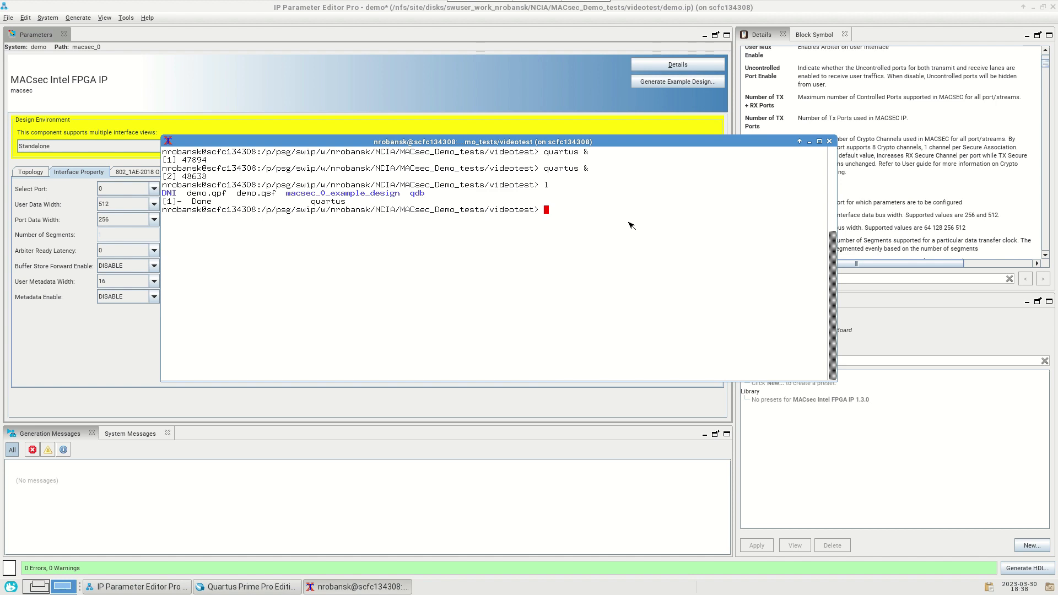
type("cd mac")
key("Tab")
key("Return")
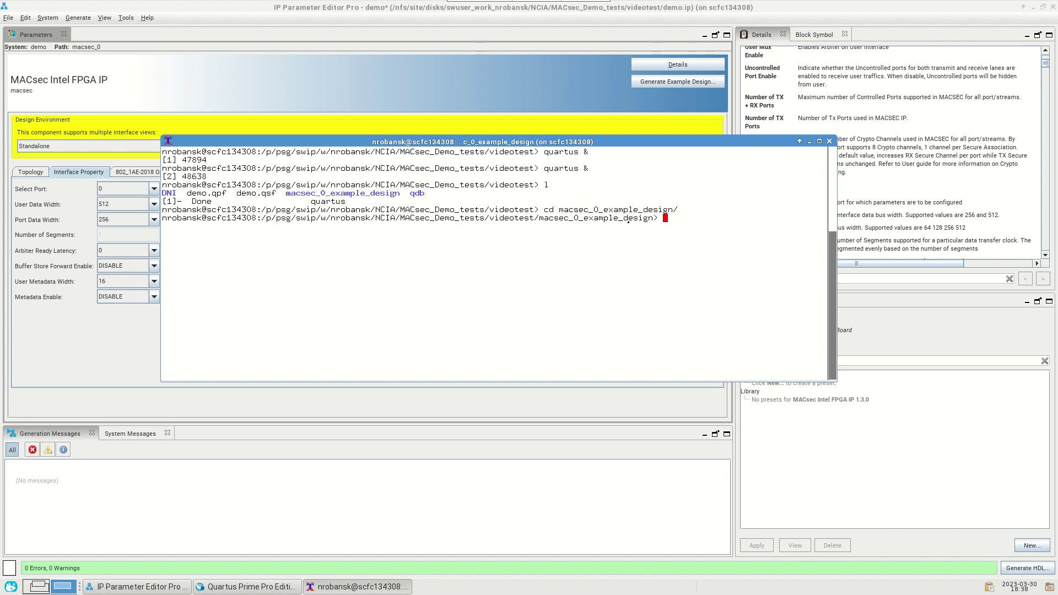
type("ll")
key("Return")
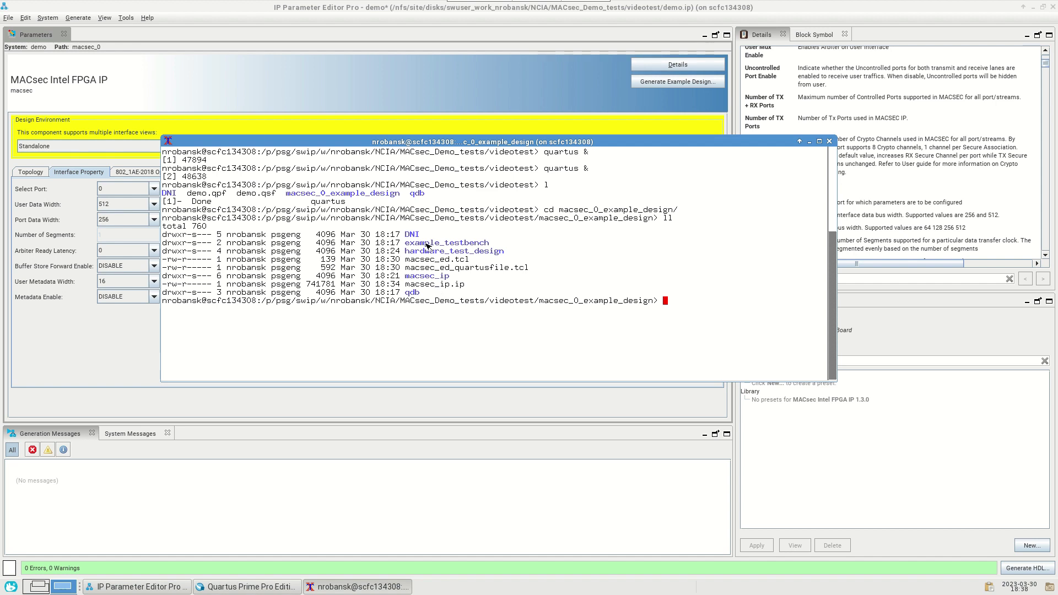
Enter the example_testbench directory and list its testbench files and simulator run scripts in long format
type("cd exampl")
key("Tab")
key("Return")
type("ll")
key("Return")
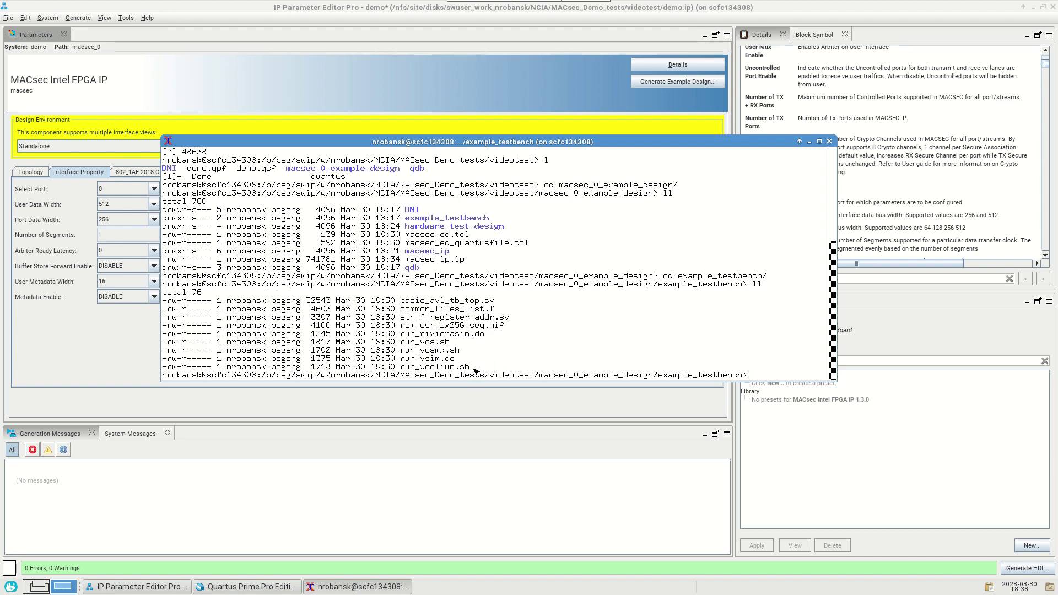
left_click_drag(474, 368, 425, 302)
left_click(504, 315)
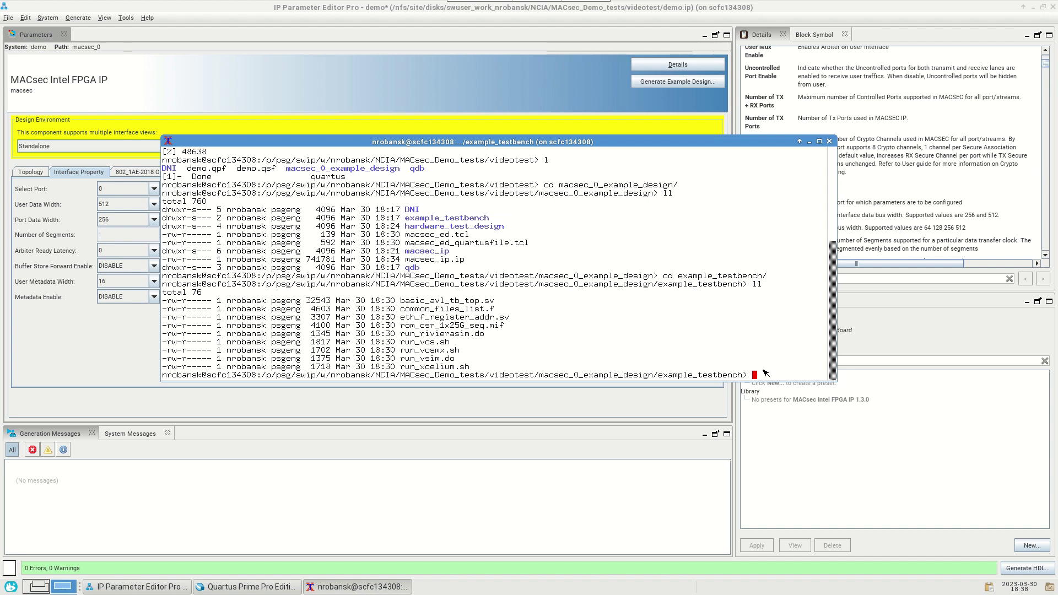
Launch the simulation with vsim -do run_vsim.do, and move and enlarge the Questa Sim window
type("r")
key("BackSpace")
type("vsim -do run_vsim.do")
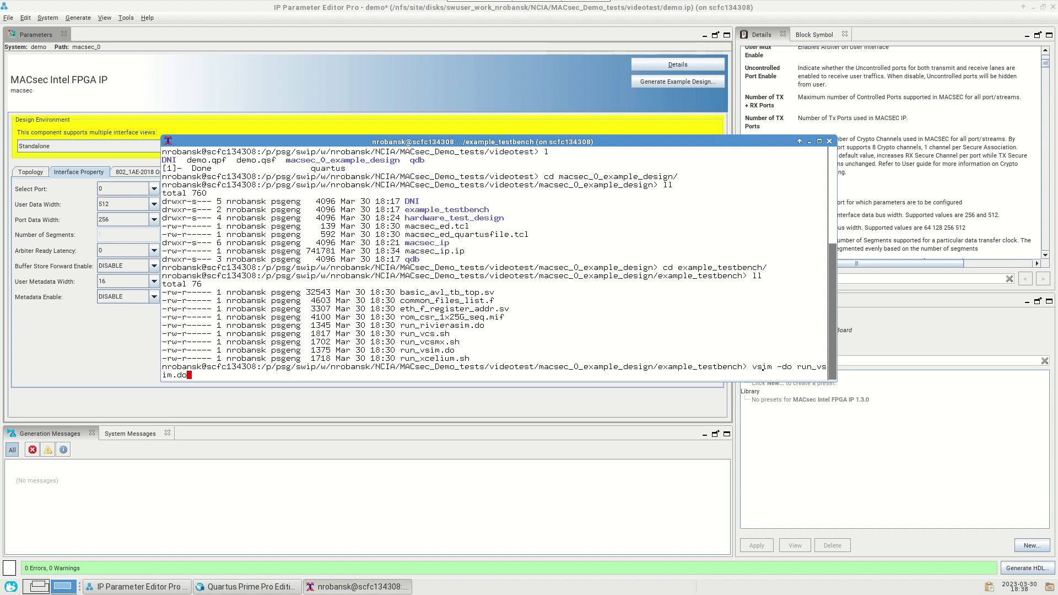
key("Return")
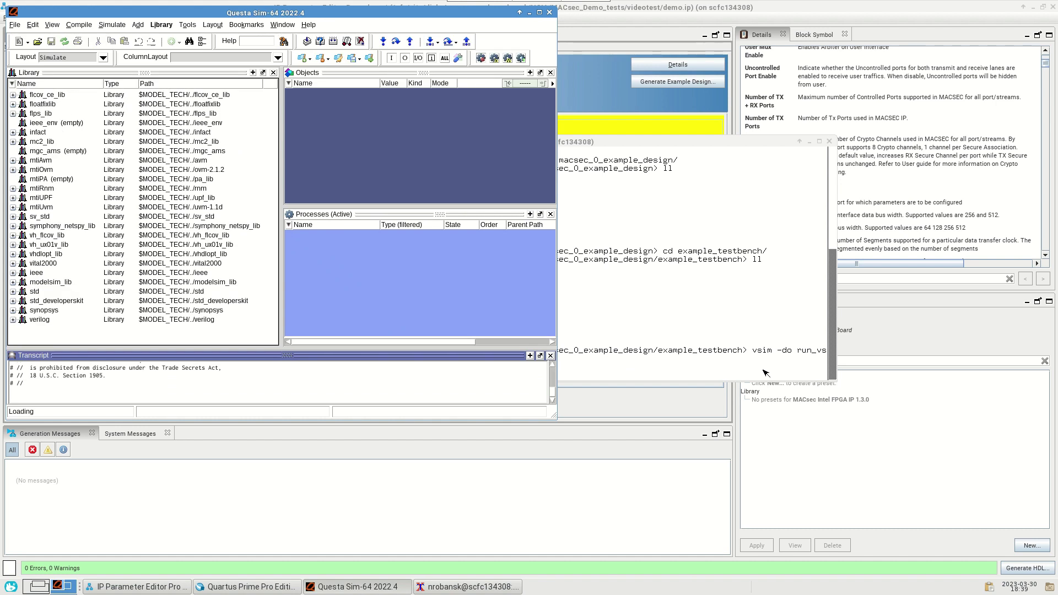
left_click_drag(240, 13, 311, 44)
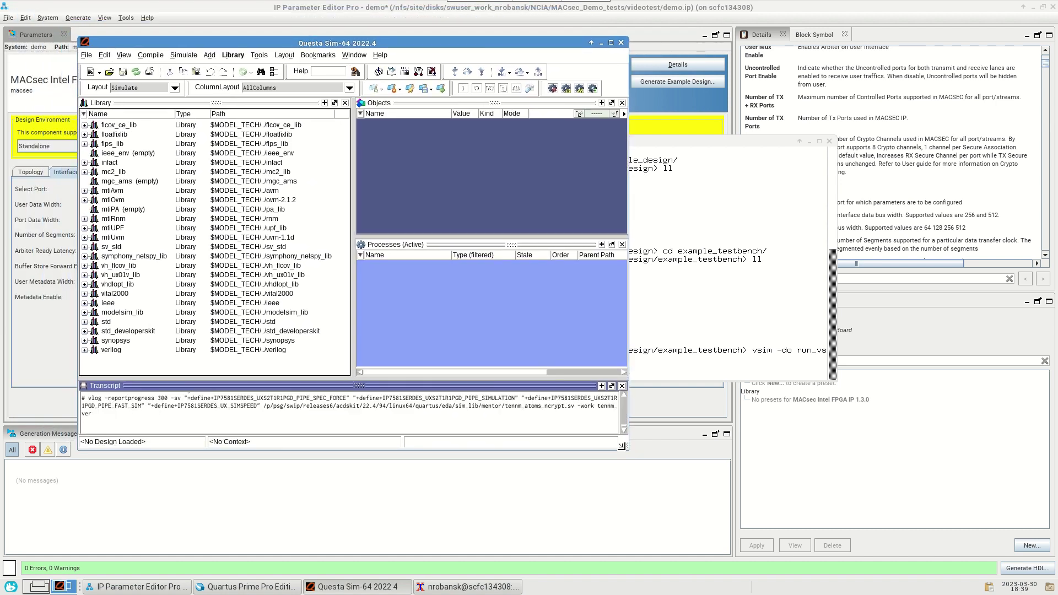
left_click_drag(624, 446, 904, 521)
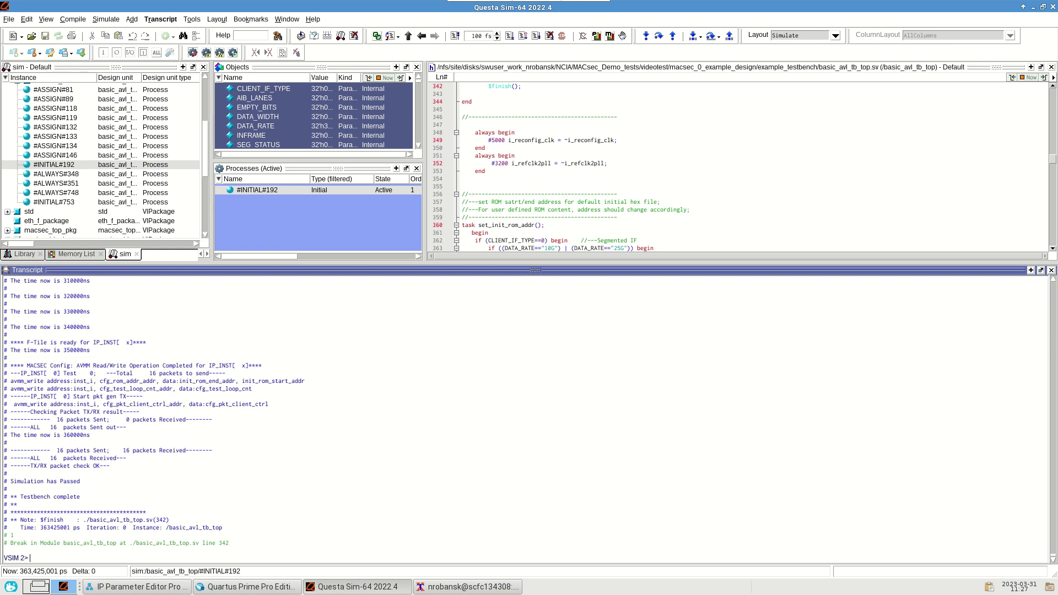
Examine the simulation result and testbench completion lines at the end of the transcript
left_click(320, 475)
left_click_drag(86, 499, 6, 485)
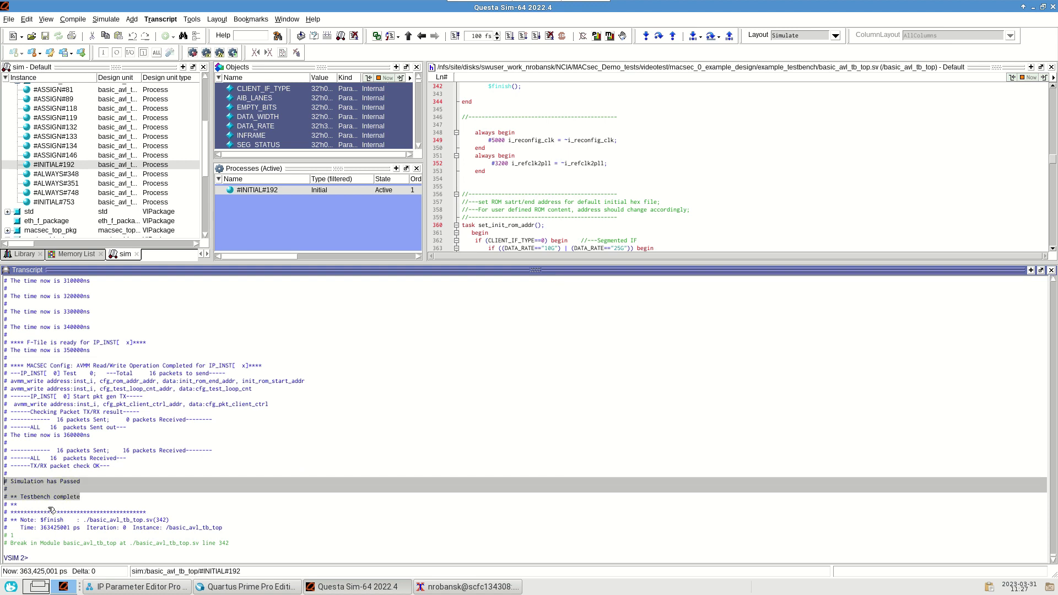
left_click(74, 506)
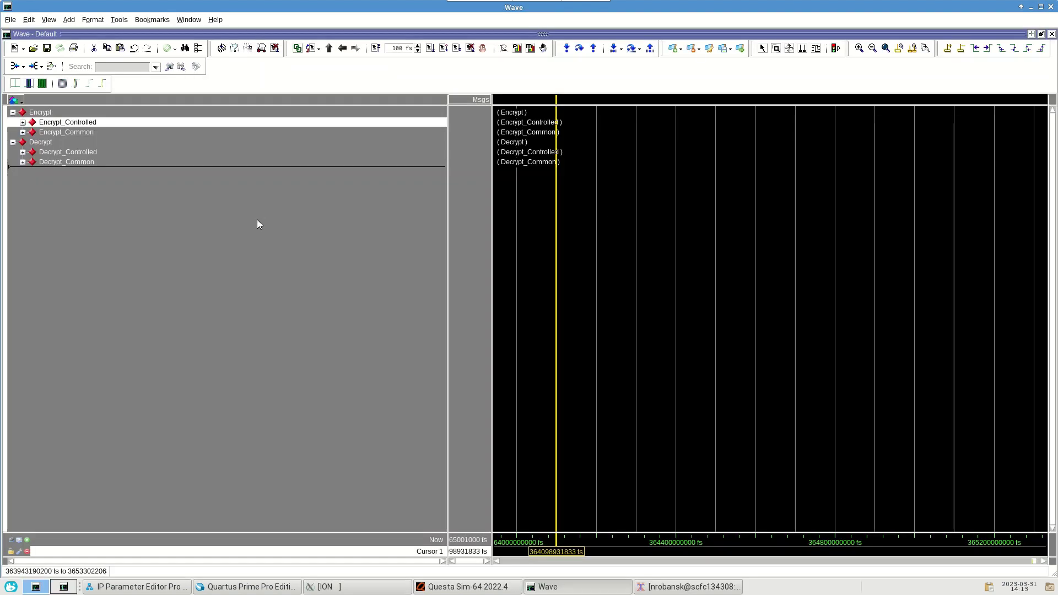
Examine the controlled and common signal groups under Encrypt and Decrypt in the Wave window
left_click(256, 219)
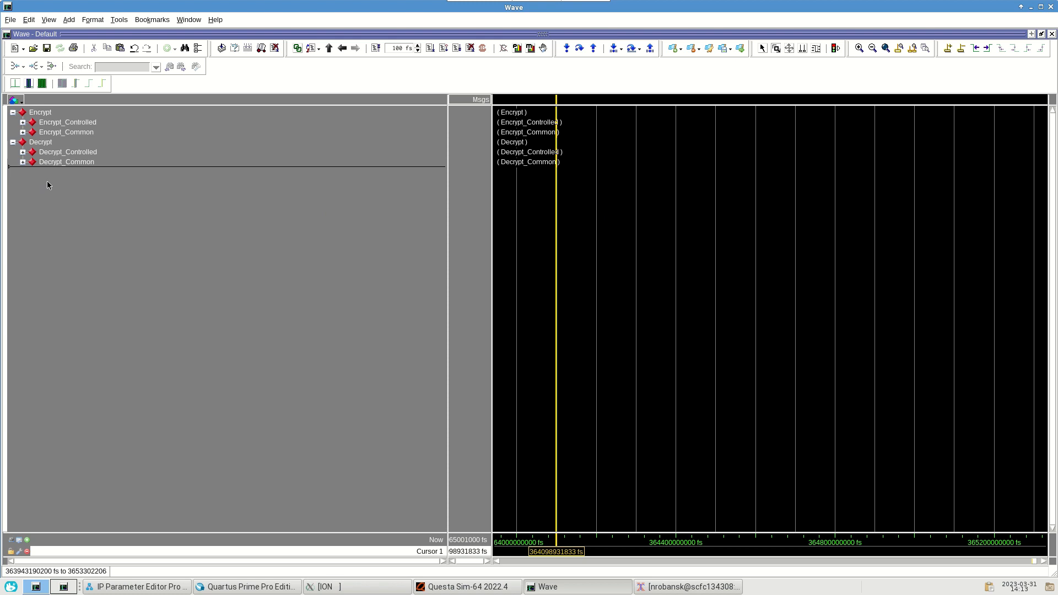
left_click(70, 151)
left_click(76, 119)
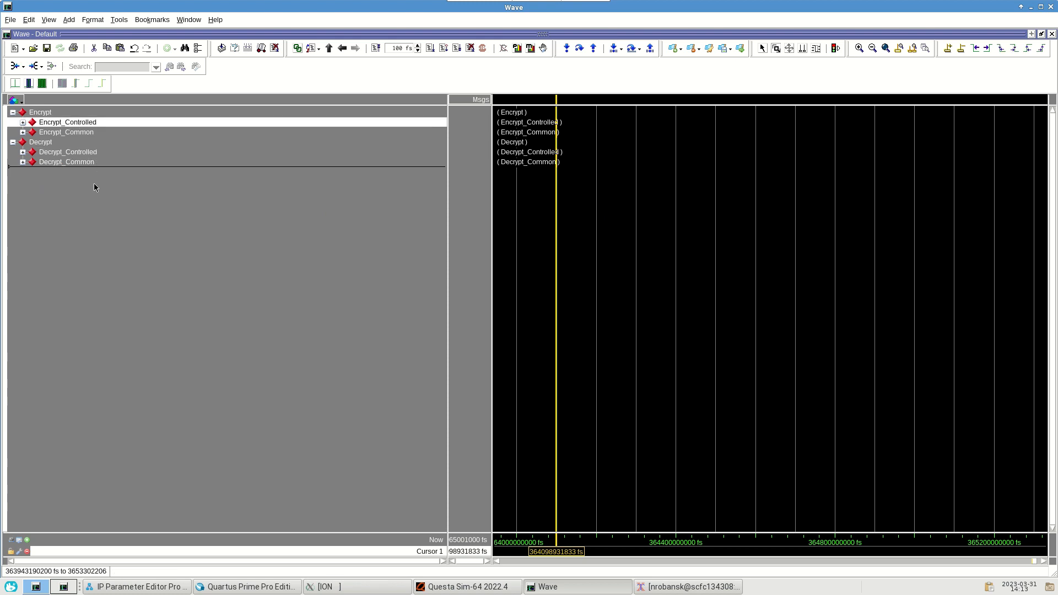
left_click(88, 131)
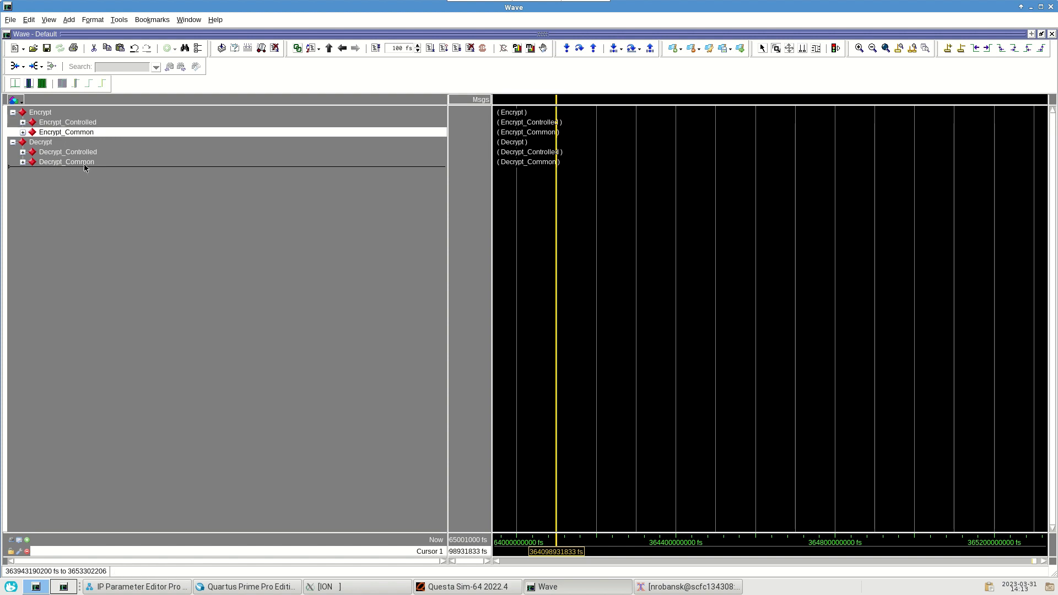
left_click(84, 162)
left_click(116, 216)
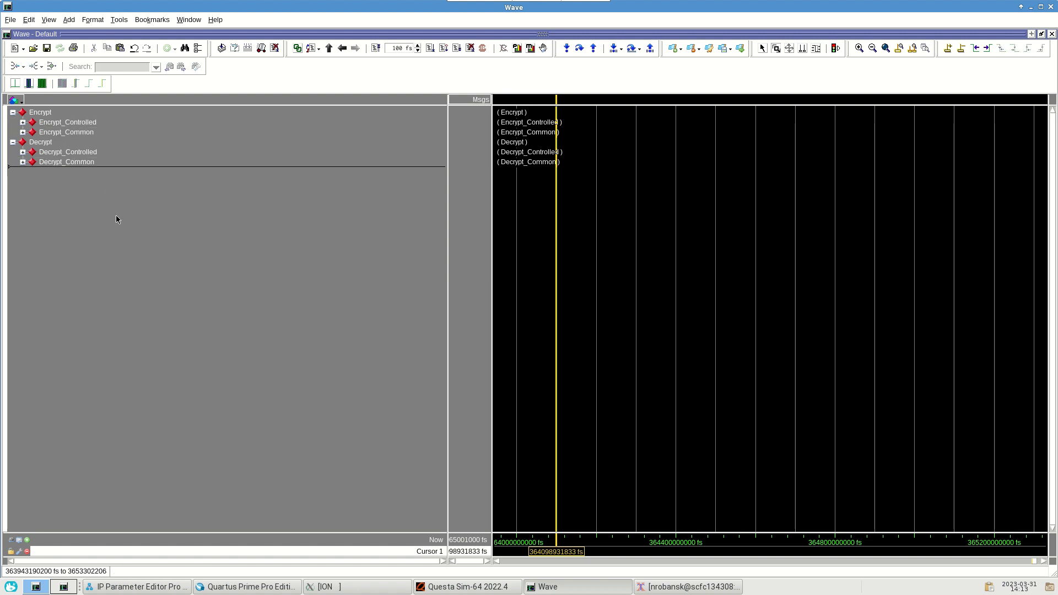
Expand the Encrypt_Common and Encrypt_Controlled groups and examine the controlled tdata, tvalid and tkeep signals
left_click(23, 132)
left_click(23, 123)
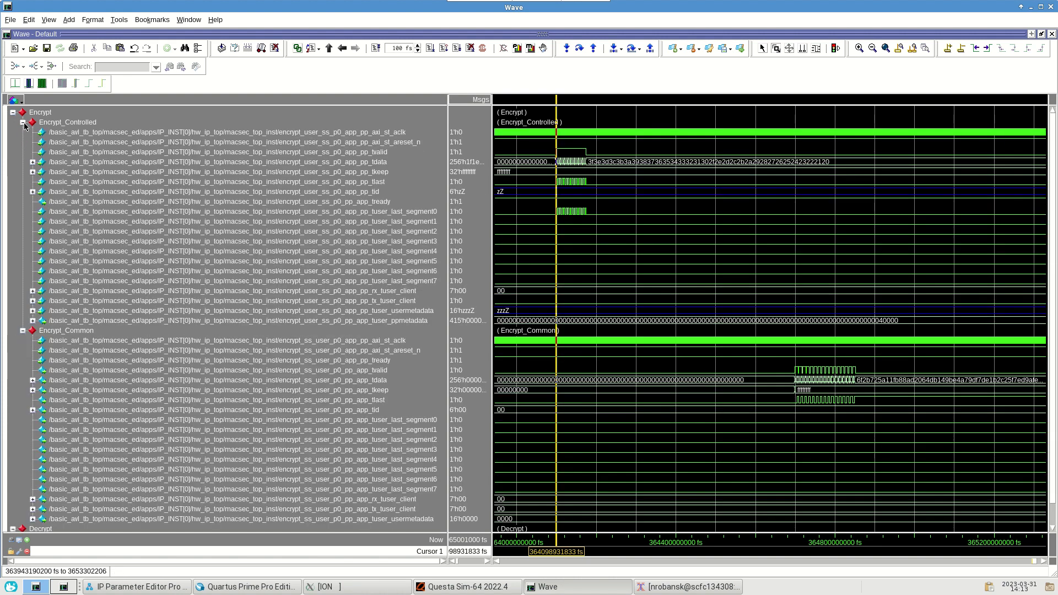
left_click(316, 162)
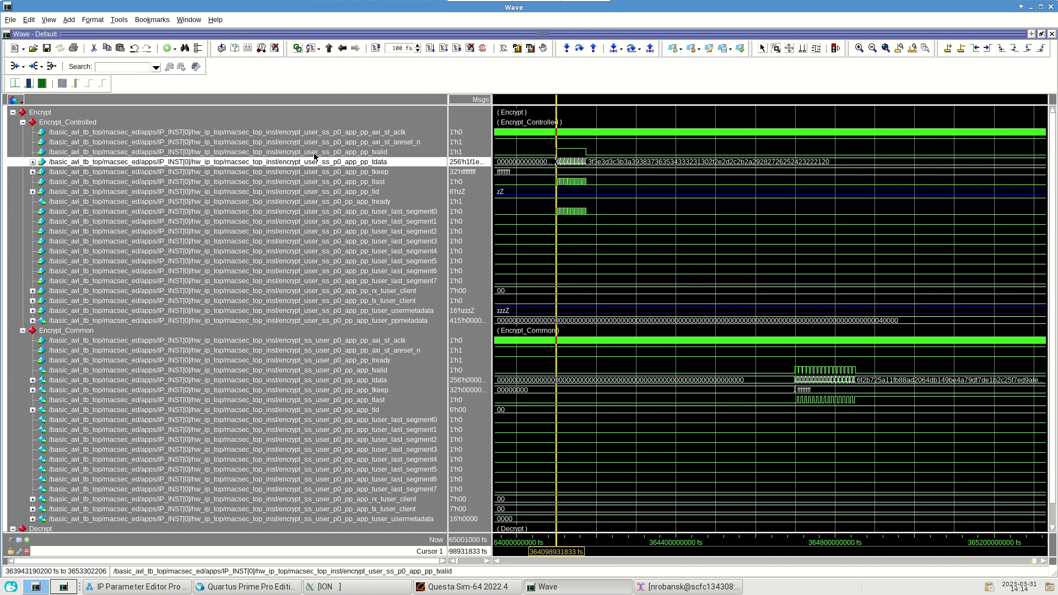
left_click(315, 153)
left_click(313, 173)
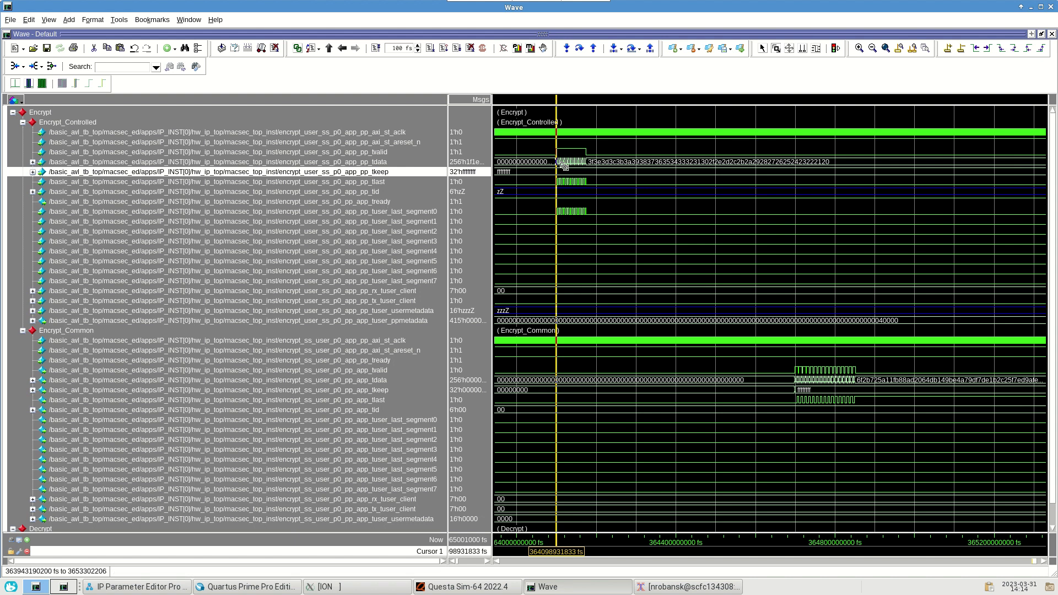
Inspect the first Encrypt_Controlled data transfer up close, around the start of tvalid and tdata activity
left_click(776, 49)
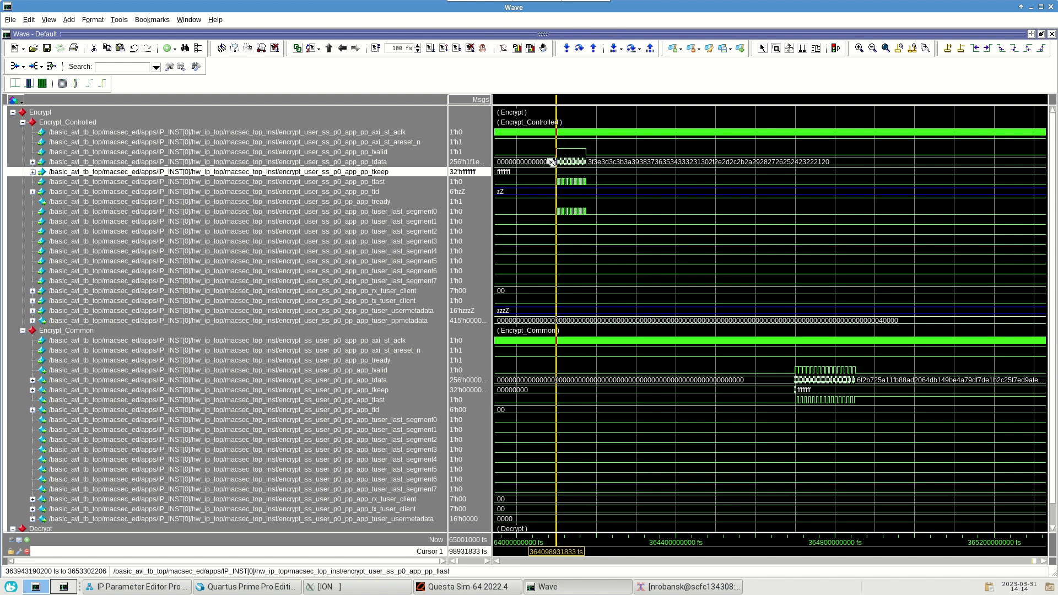
left_click_drag(553, 170, 598, 175)
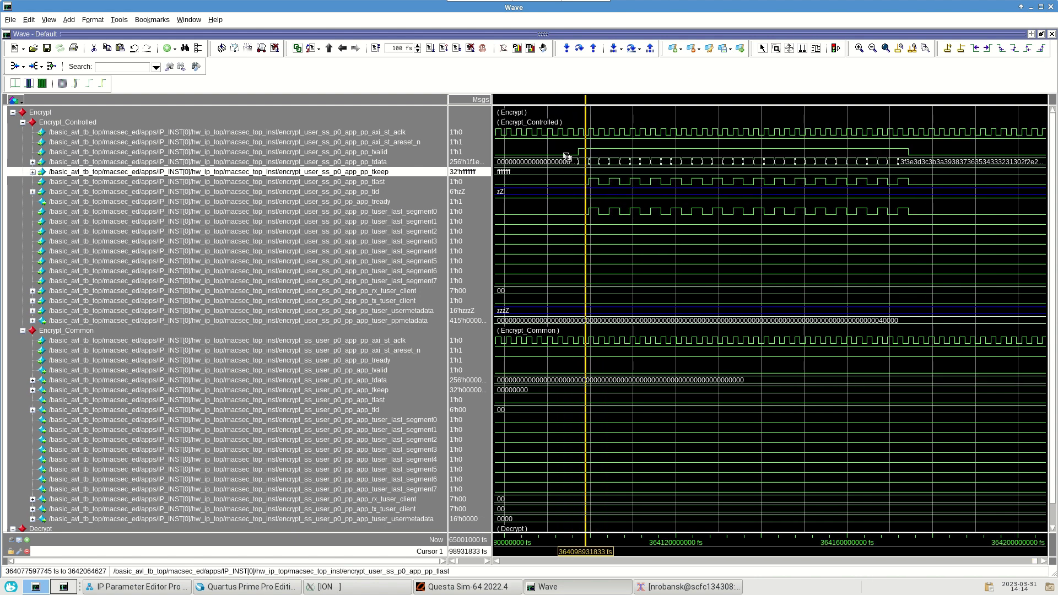
left_click_drag(570, 161, 606, 176)
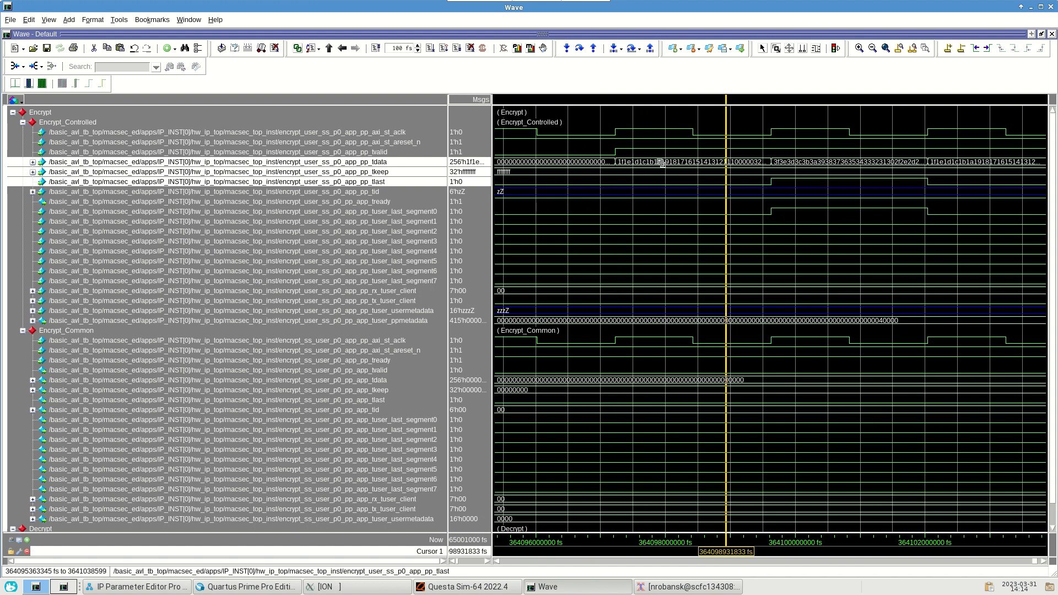
Place the cursor in the first Encrypt_Controlled transfer and inspect its tdata value alongside the tvalid and tready signals
mouse_move(659, 163)
left_click(763, 49)
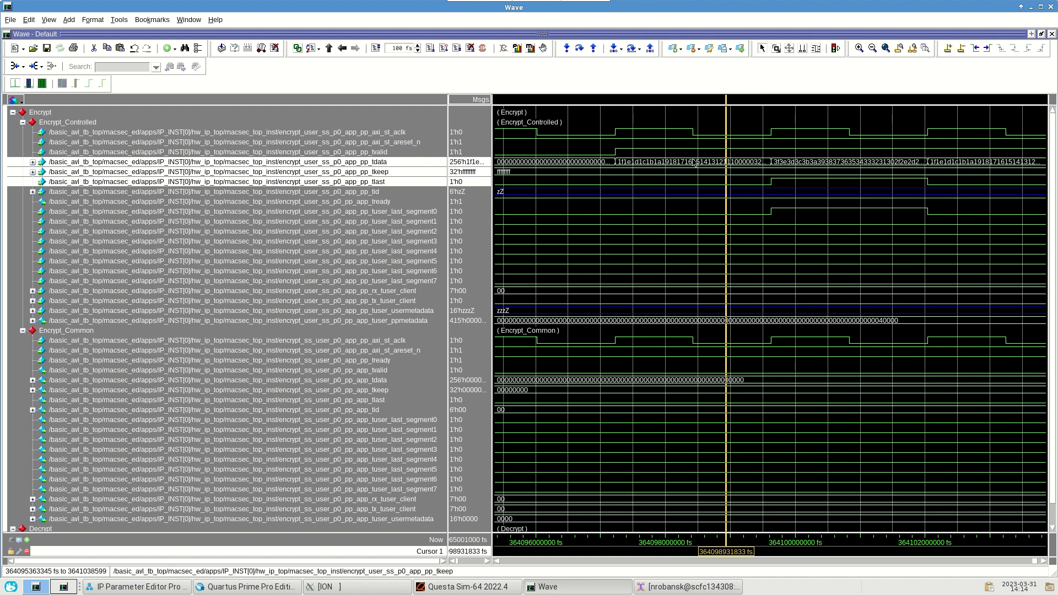
left_click(650, 154)
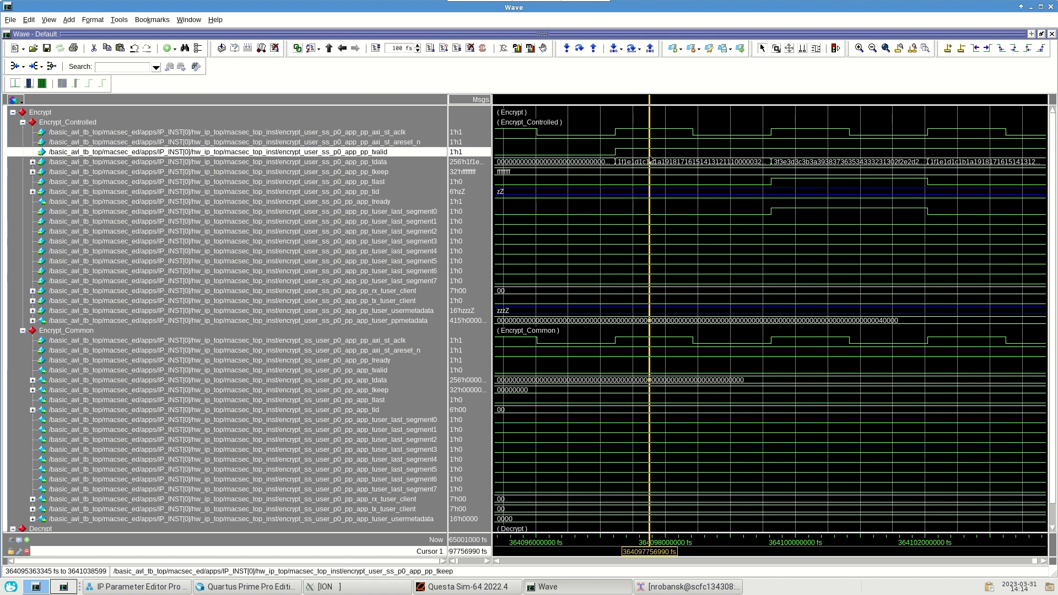
left_click(367, 163)
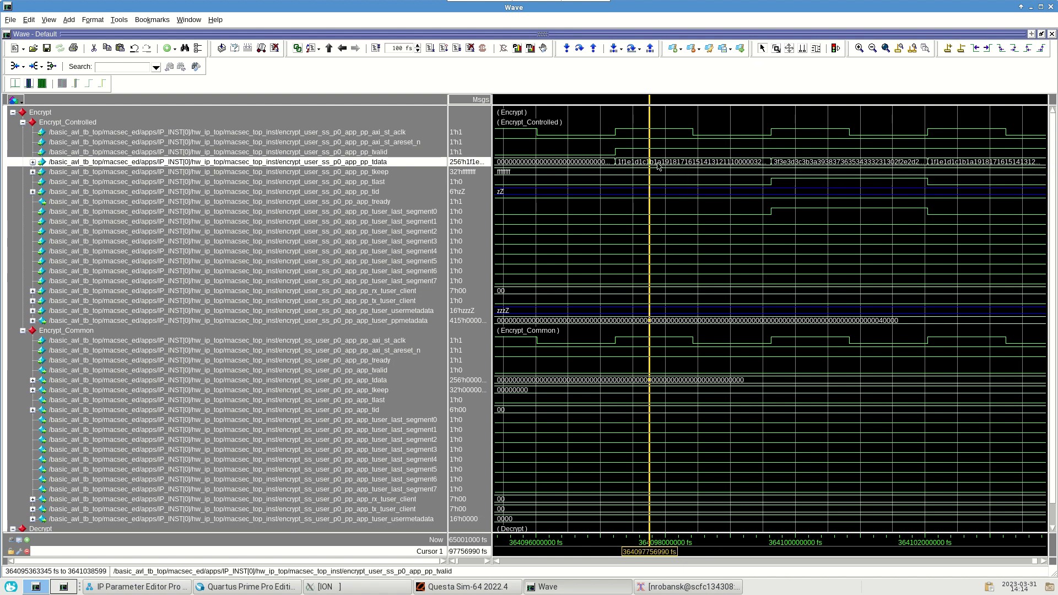
mouse_move(658, 167)
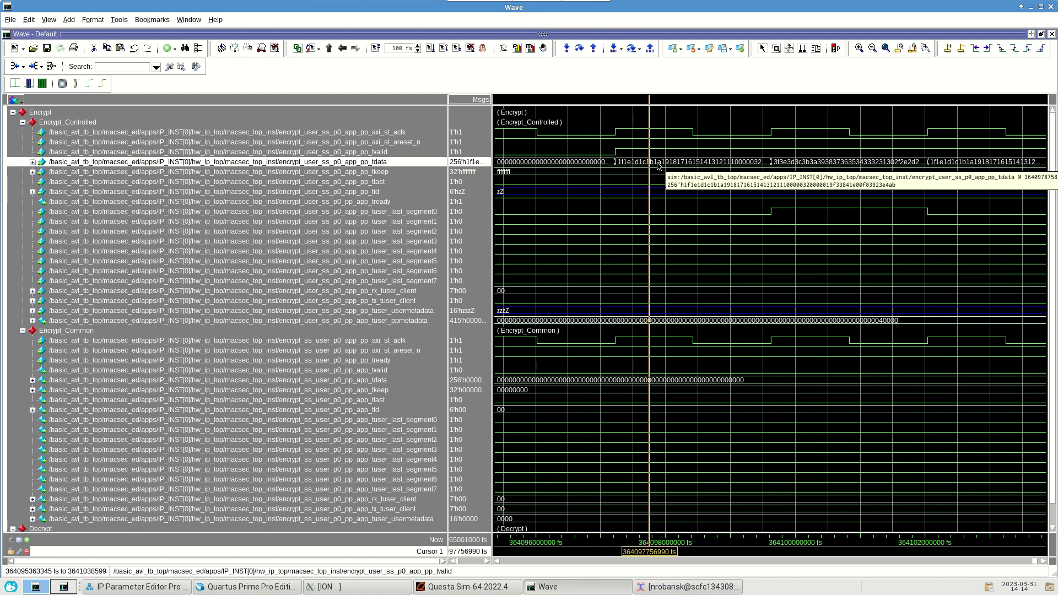
left_click(380, 152)
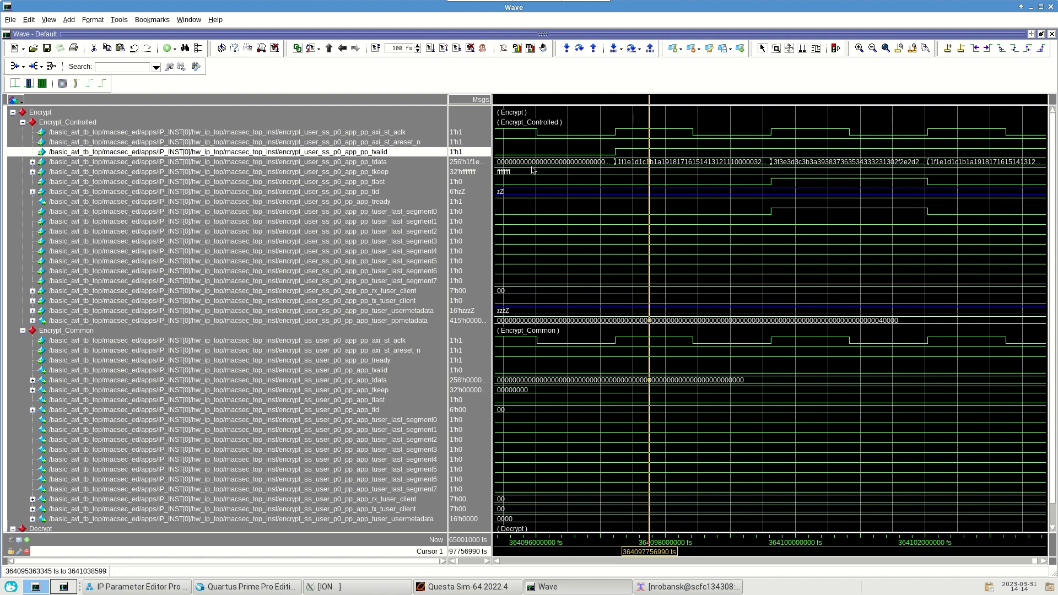
left_click(387, 201)
left_click(387, 152)
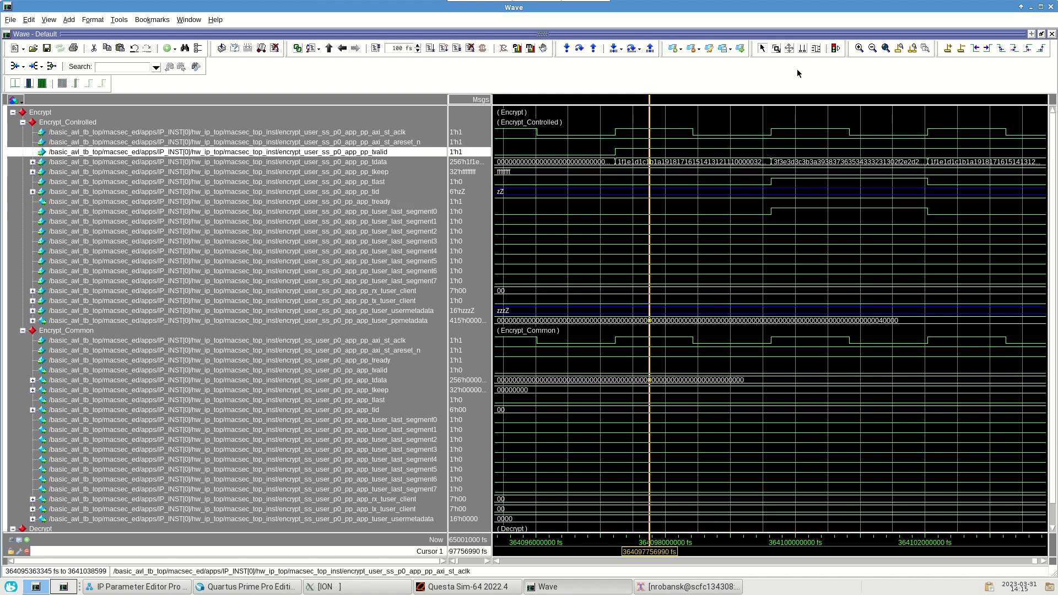
Look past the Encrypt_Controlled input burst in time to find the burst of activity on the Encrypt_Common tvalid and tdata signals
left_click(872, 51)
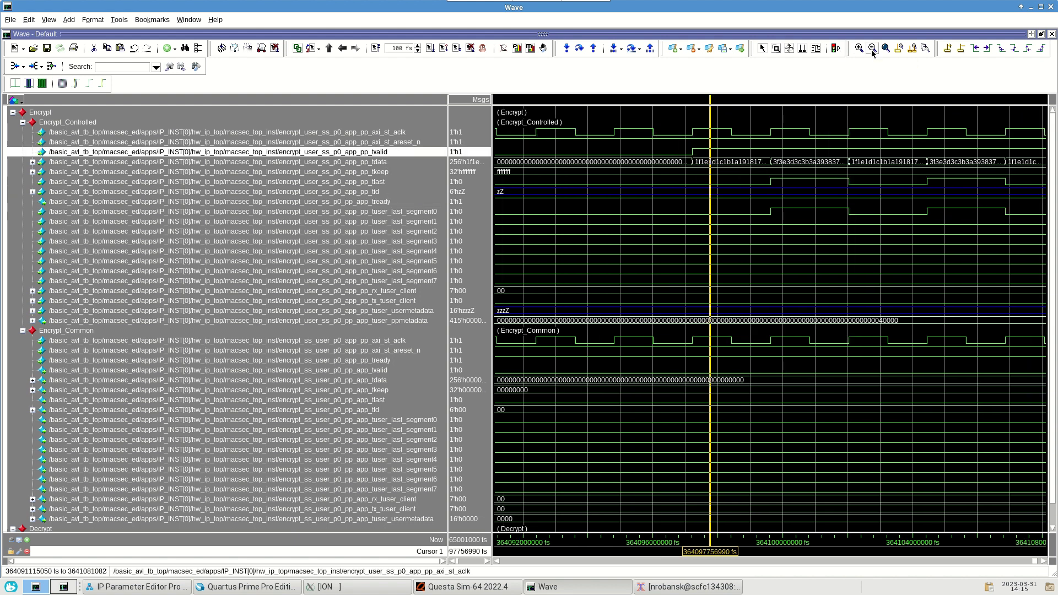
left_click(872, 52)
left_click(873, 51)
left_click(872, 52)
left_click(872, 52)
left_click(873, 52)
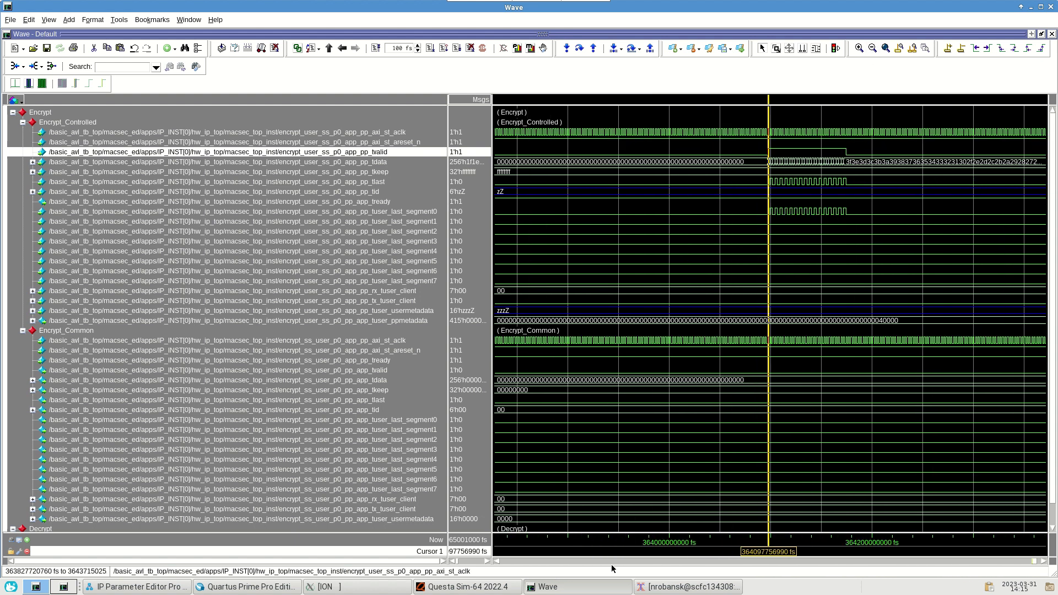
left_click(1042, 562)
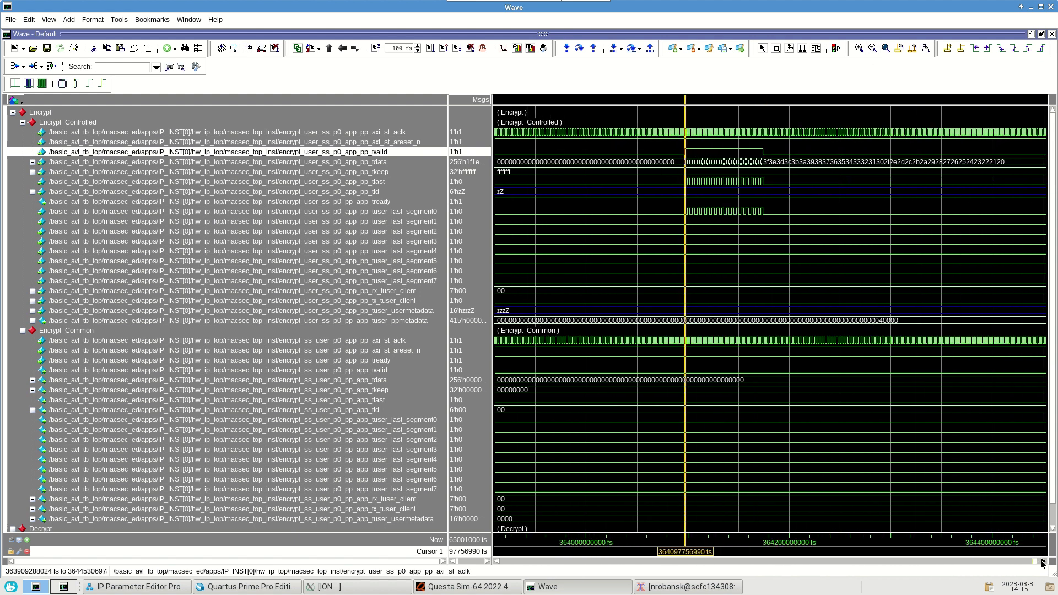
left_click(1042, 561)
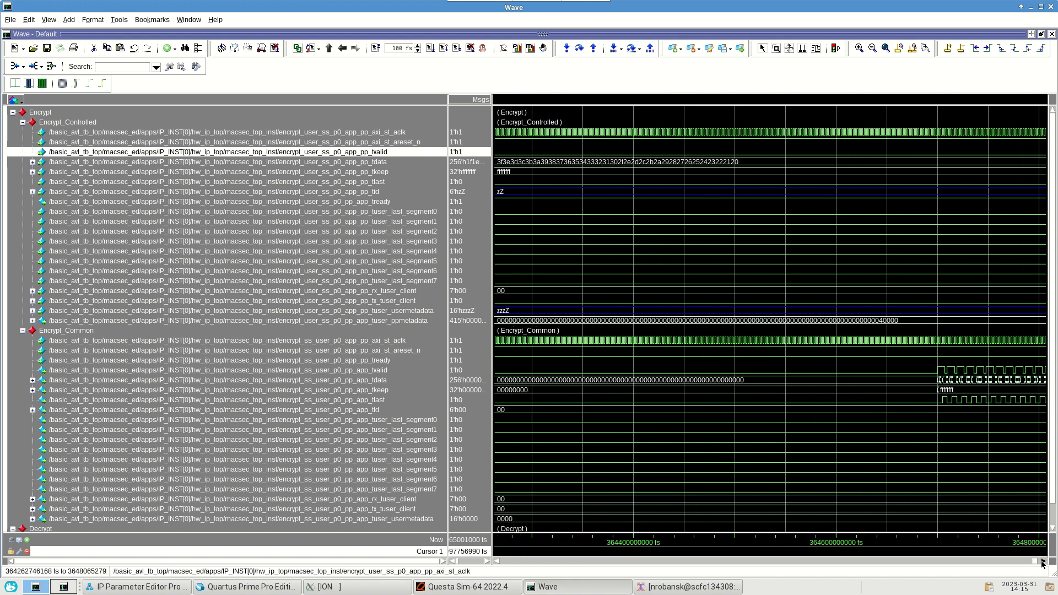
left_click(1042, 562)
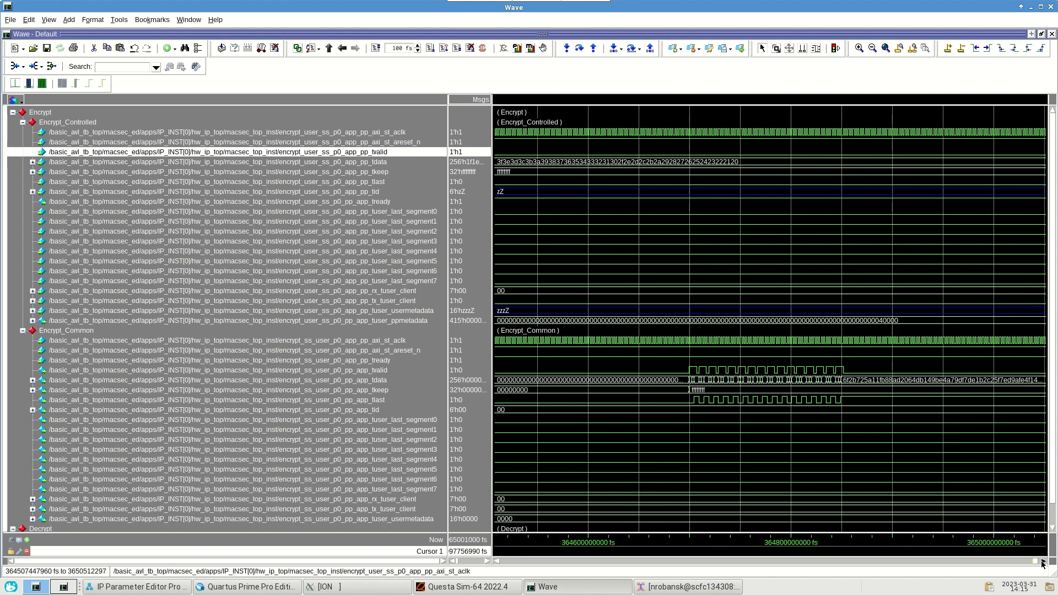
Inspect the first Encrypt_Common transfer up close and place the cursor just after its tvalid rises
left_click(776, 49)
left_click_drag(596, 368, 771, 380)
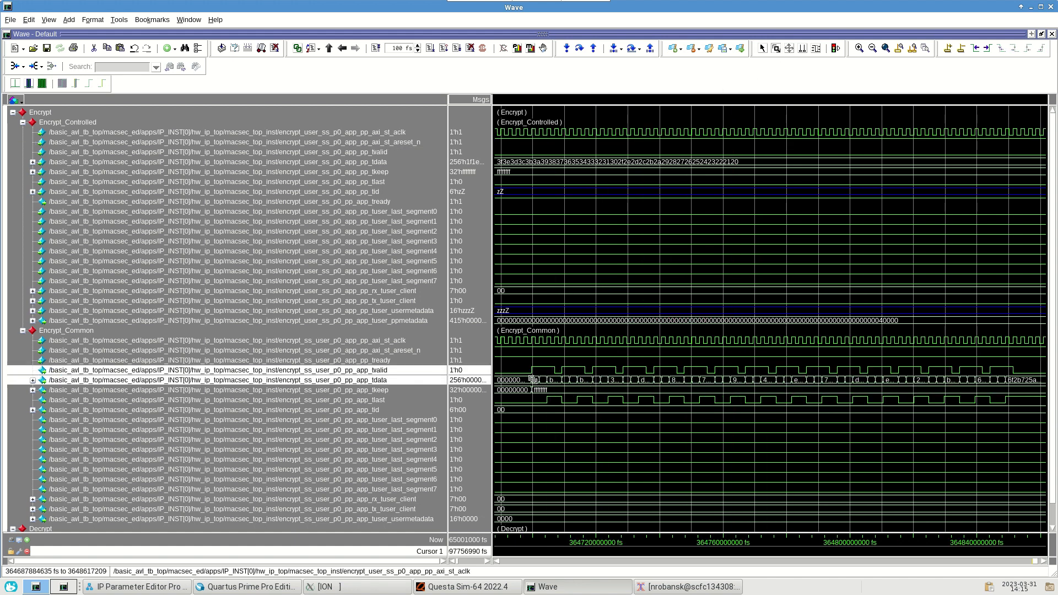
left_click_drag(525, 373, 580, 381)
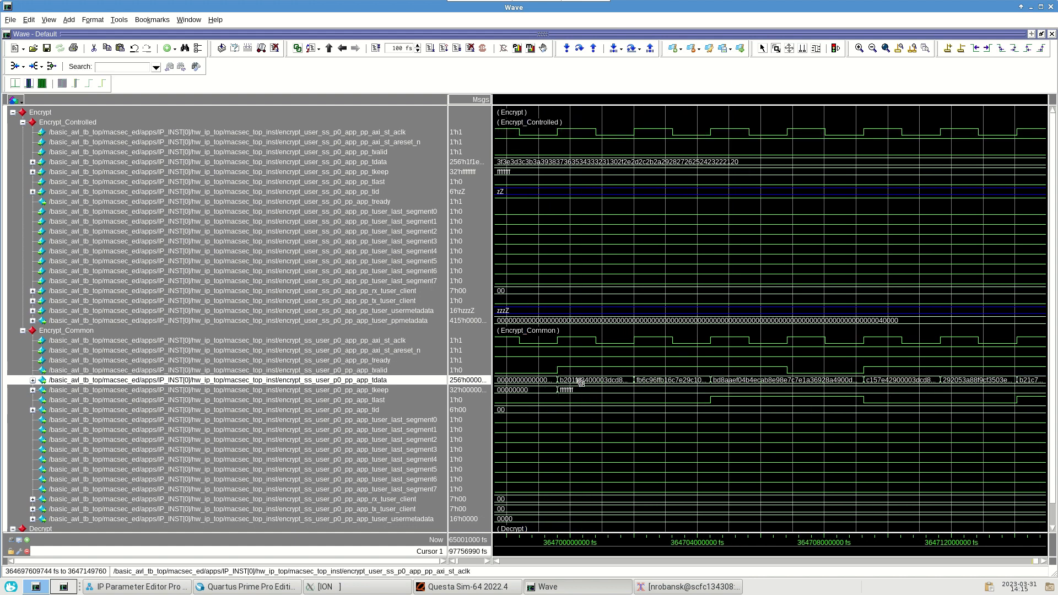
scroll(601, 425, "down", 3)
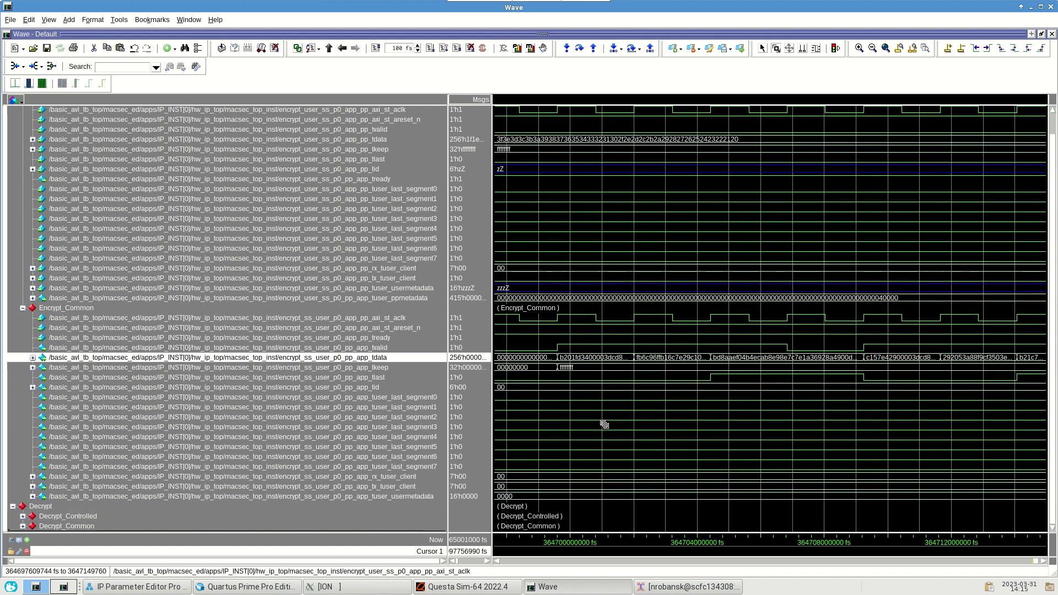
left_click_drag(547, 348, 642, 361)
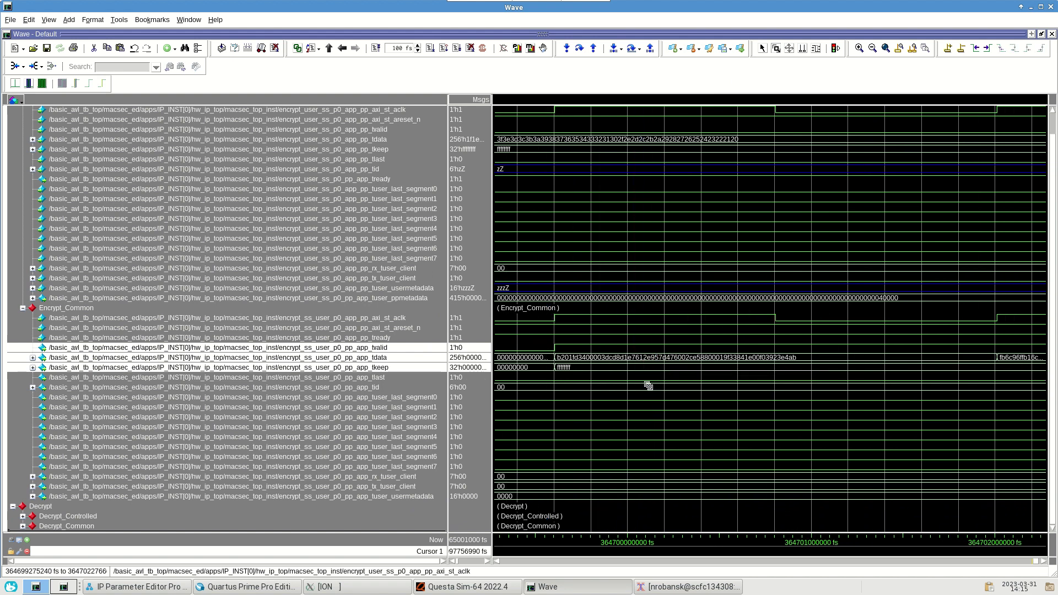
left_click(762, 49)
left_click(598, 350)
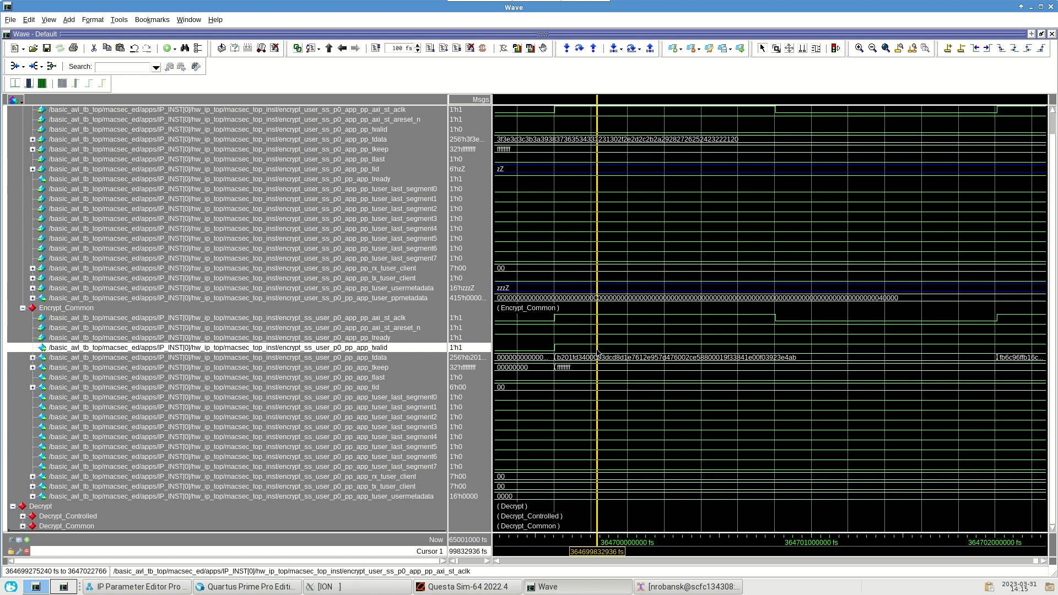
Collapse the Encrypt_Common and Encrypt_Controlled groups and expand the Decrypt_Controlled and Decrypt_Common groups
left_click(22, 309)
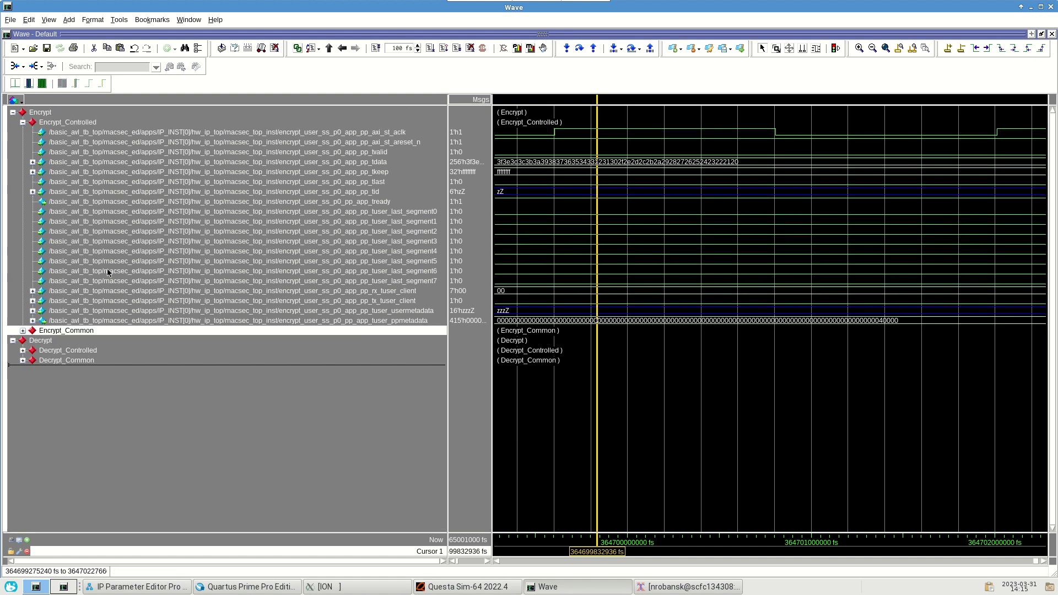
left_click(23, 122)
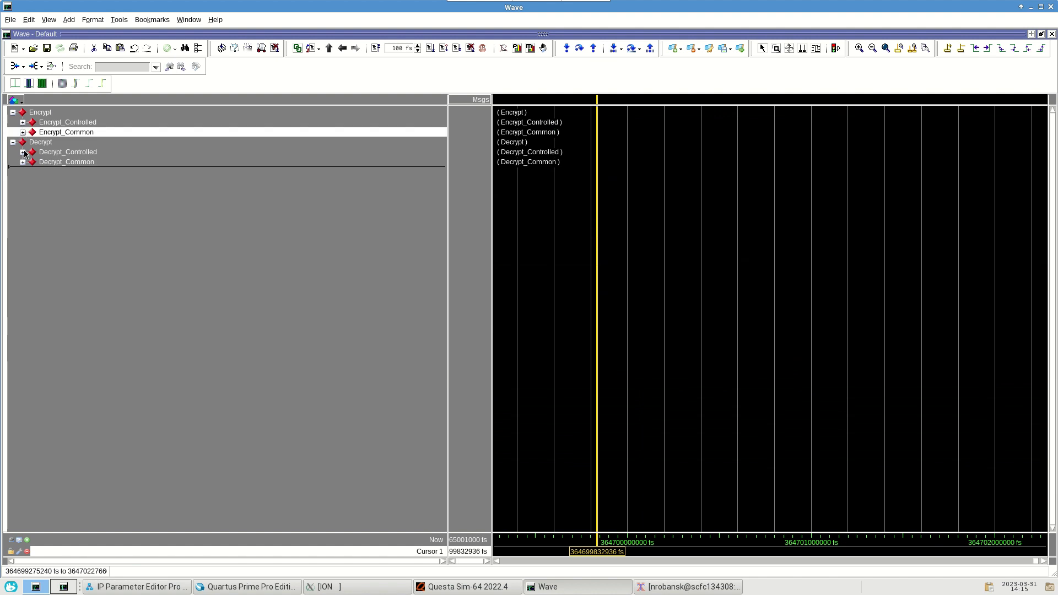
left_click(23, 152)
left_click(22, 351)
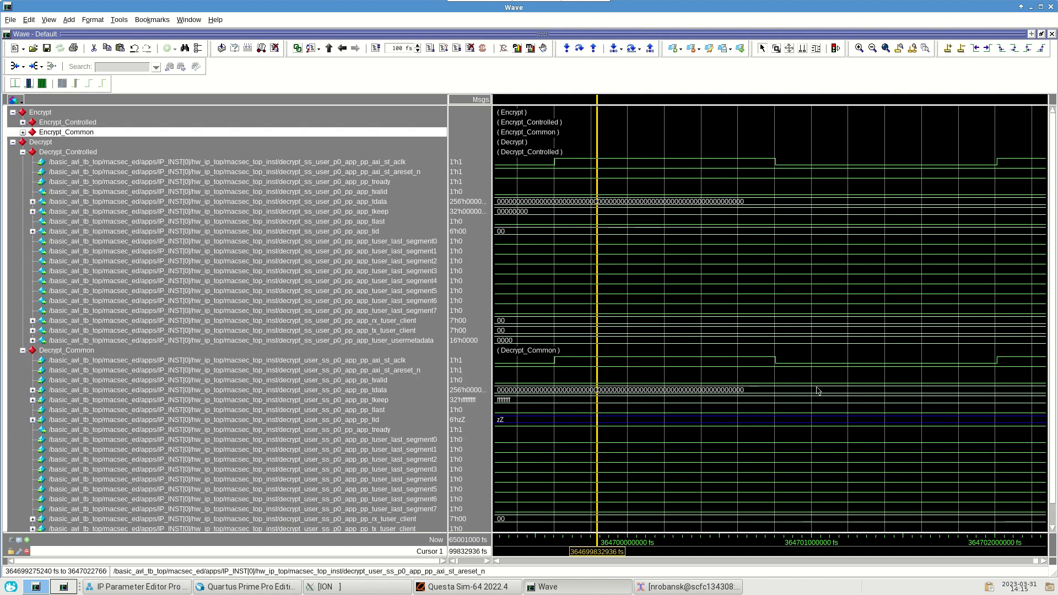
Locate the data bursts on the Decrypt_Common and Decrypt_Controlled tvalid and tdata signals and examine both within one time range
left_click(872, 50)
left_click(872, 50)
left_click(873, 50)
left_click(873, 51)
left_click(874, 50)
left_click(874, 51)
left_click(874, 51)
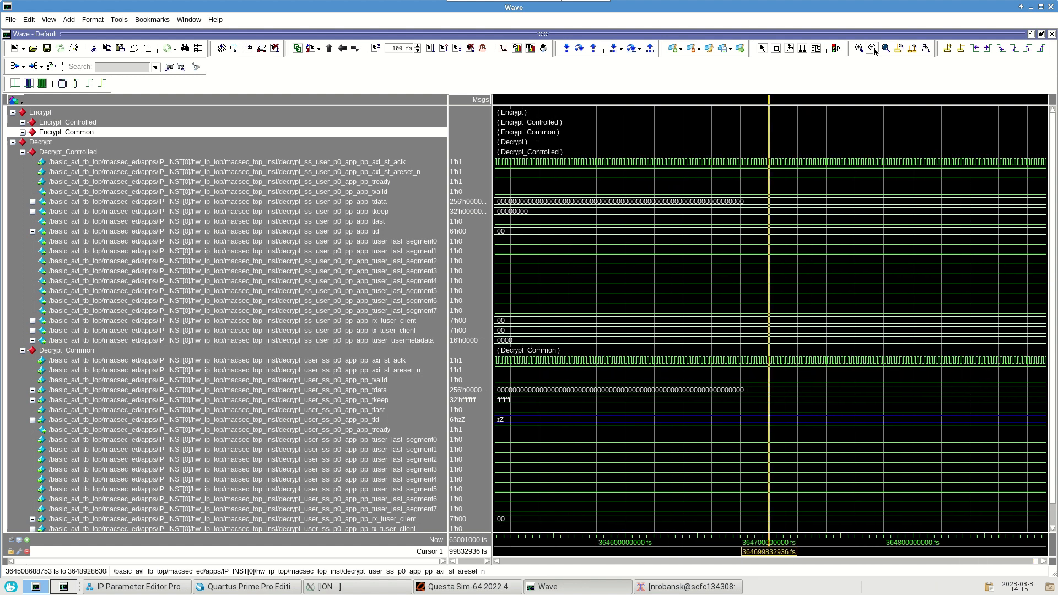
left_click(874, 51)
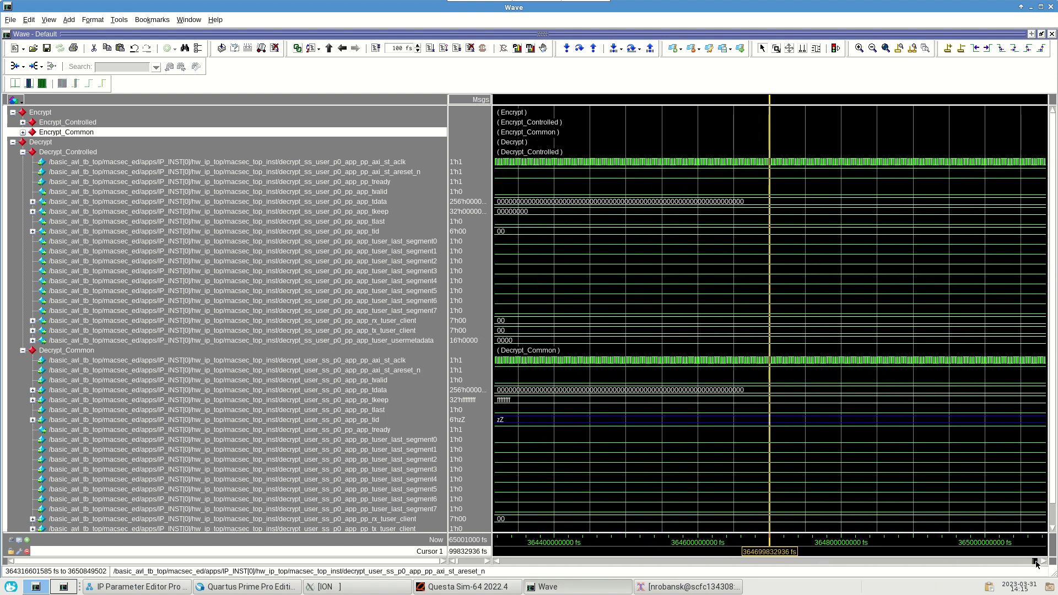
left_click_drag(1036, 562, 1037, 563)
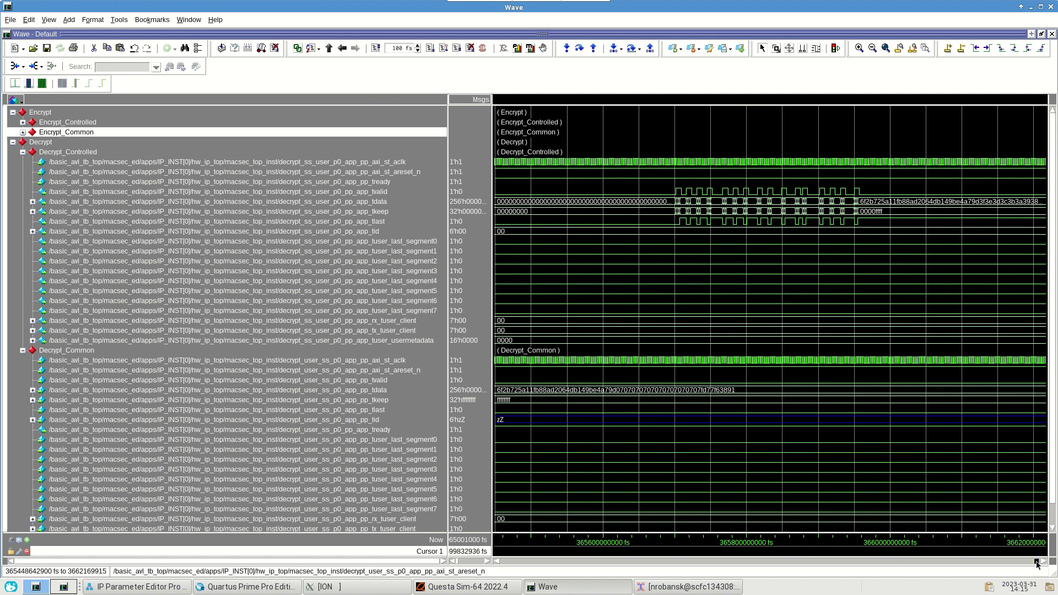
left_click(1043, 561)
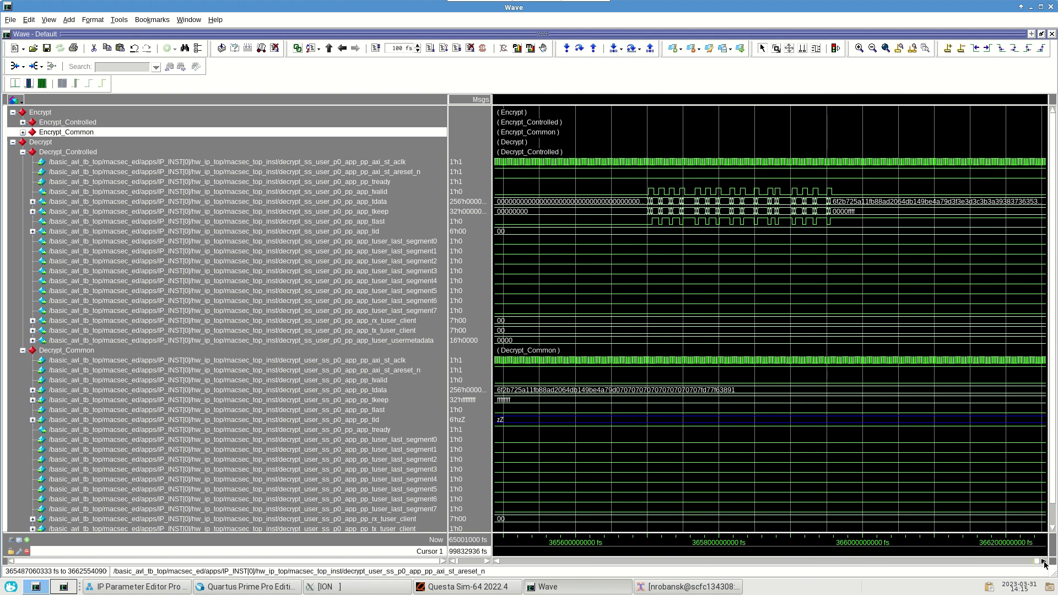
left_click(872, 48)
left_click(872, 49)
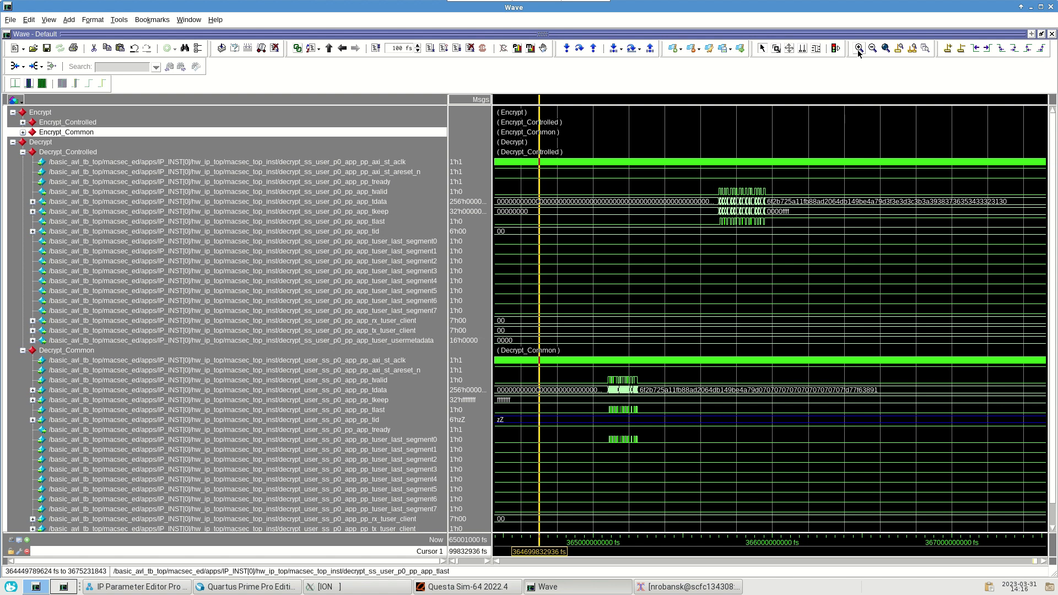
mouse_move(631, 277)
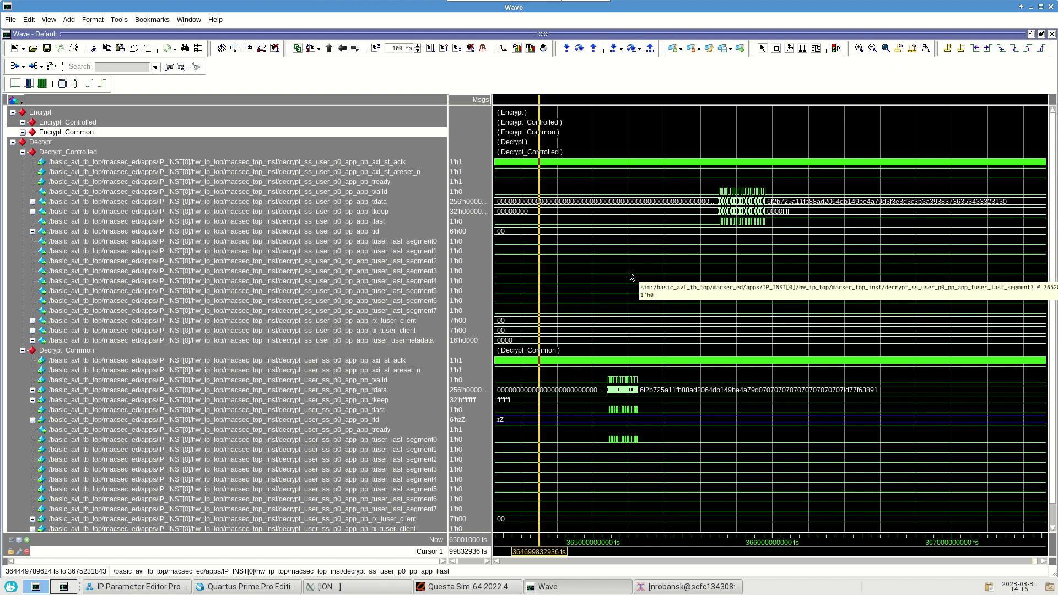